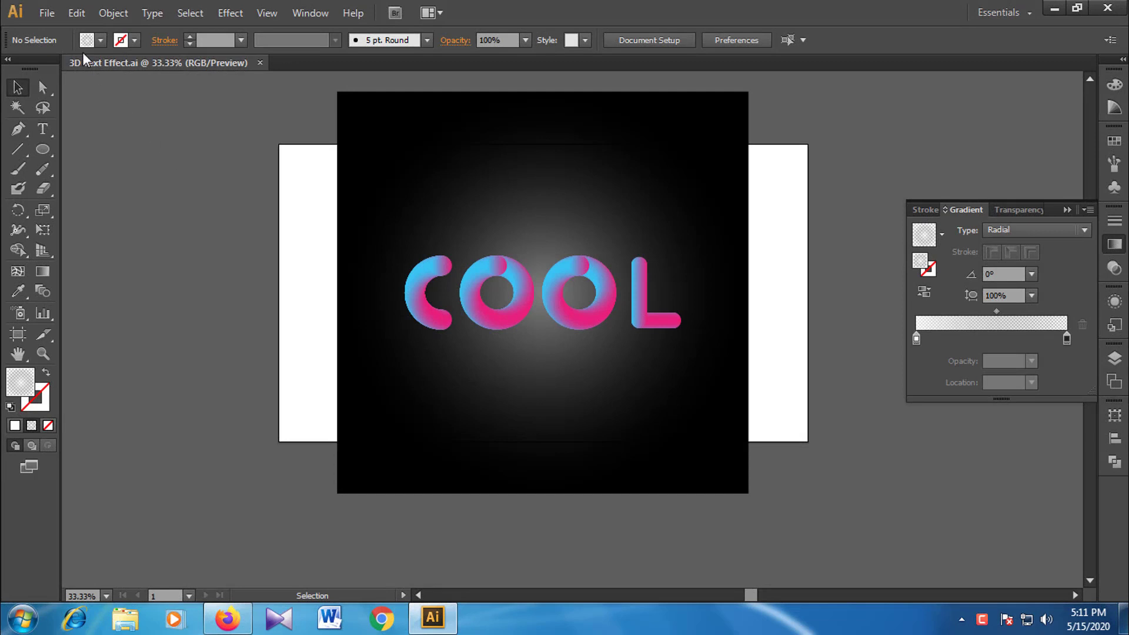
Create a new 1920 × 1080 px RGB document (Untitled-3)
{"action": "left_click", "coordinate": [46, 17]}
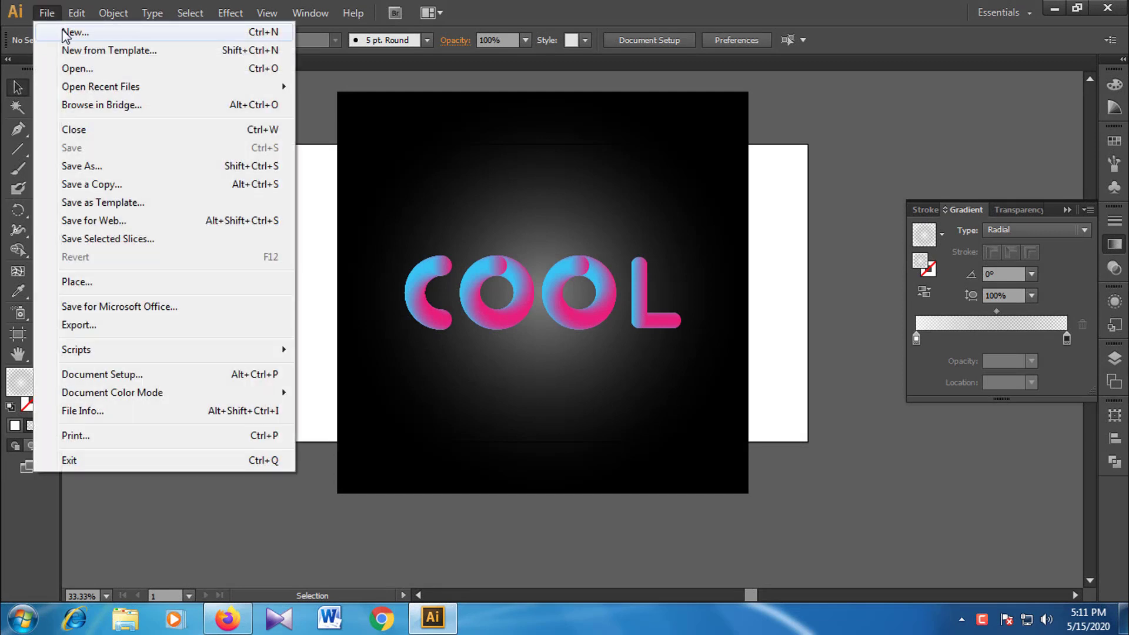
{"action": "left_click", "coordinate": [66, 33]}
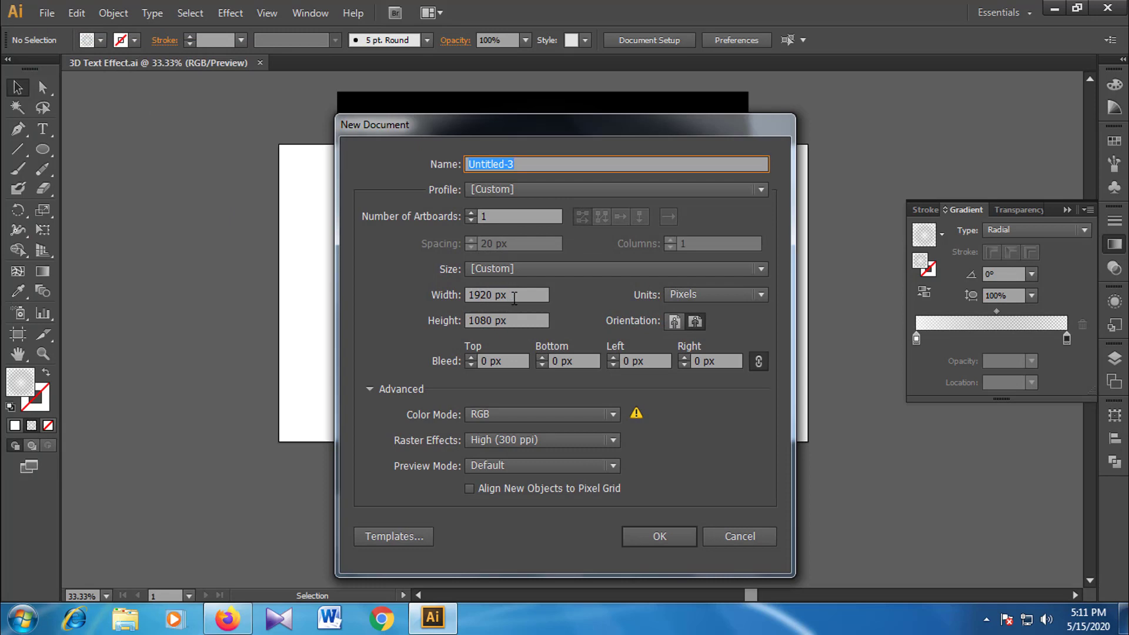
{"action": "left_click", "coordinate": [491, 295]}
{"action": "left_click_drag", "start_coordinate": [470, 295], "coordinate": [510, 294]}
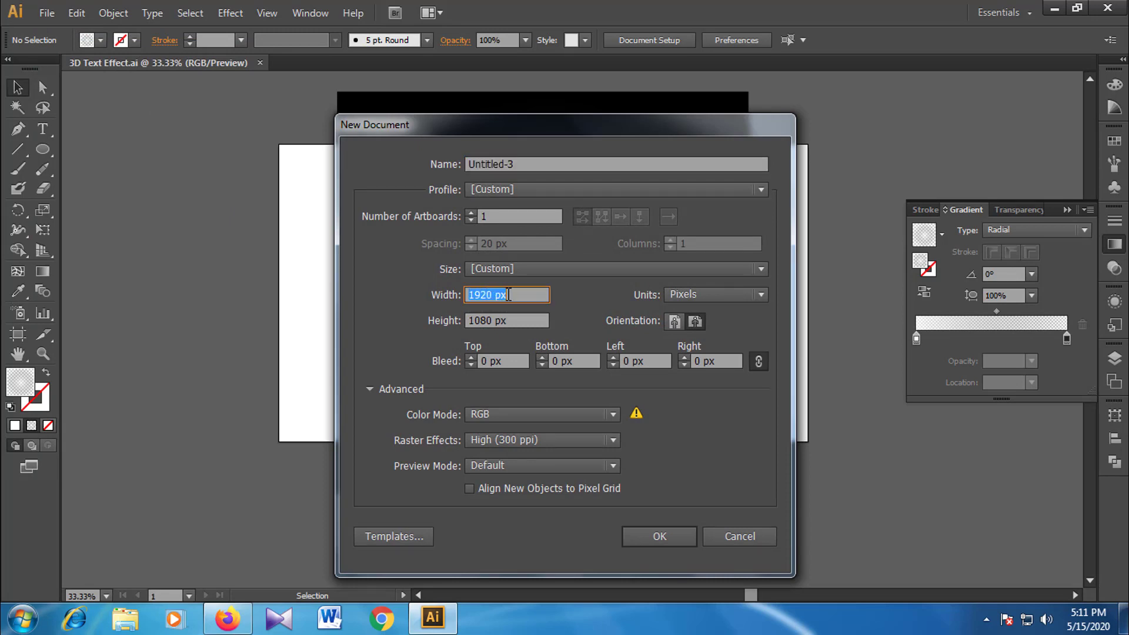
{"action": "left_click", "coordinate": [516, 294]}
{"action": "left_click", "coordinate": [665, 533]}
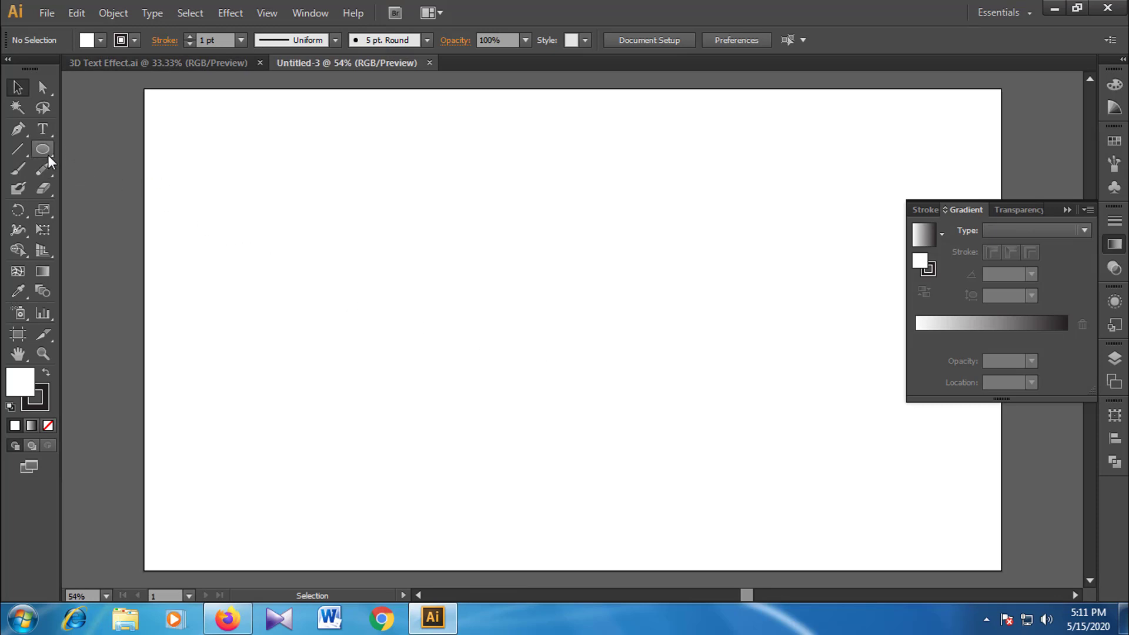
Draw a circle in the upper-left of the artboard with the Ellipse Tool
{"action": "left_click_drag", "start_coordinate": [47, 154], "coordinate": [104, 189]}
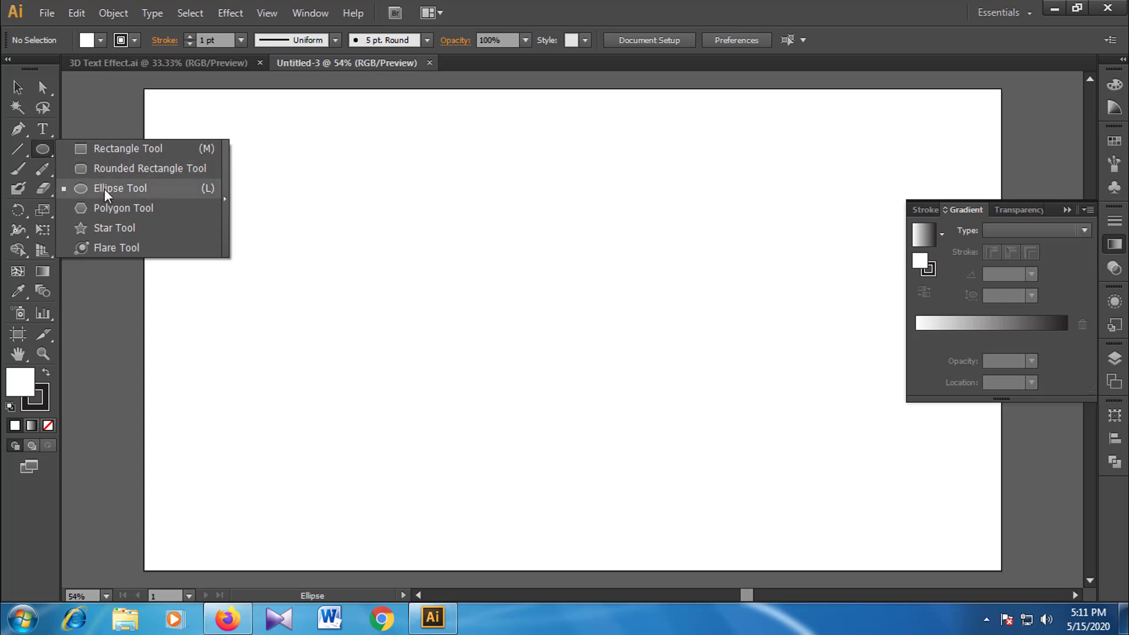
{"action": "left_click", "coordinate": [104, 189]}
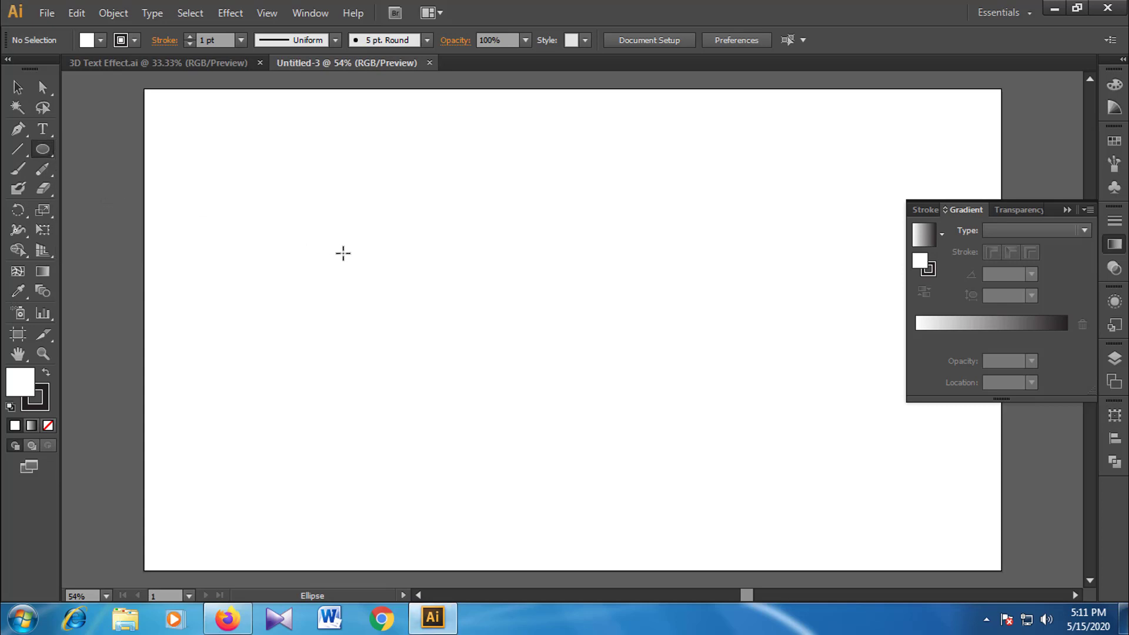
{"action": "left_click_drag", "start_coordinate": [388, 190], "coordinate": [496, 297]}
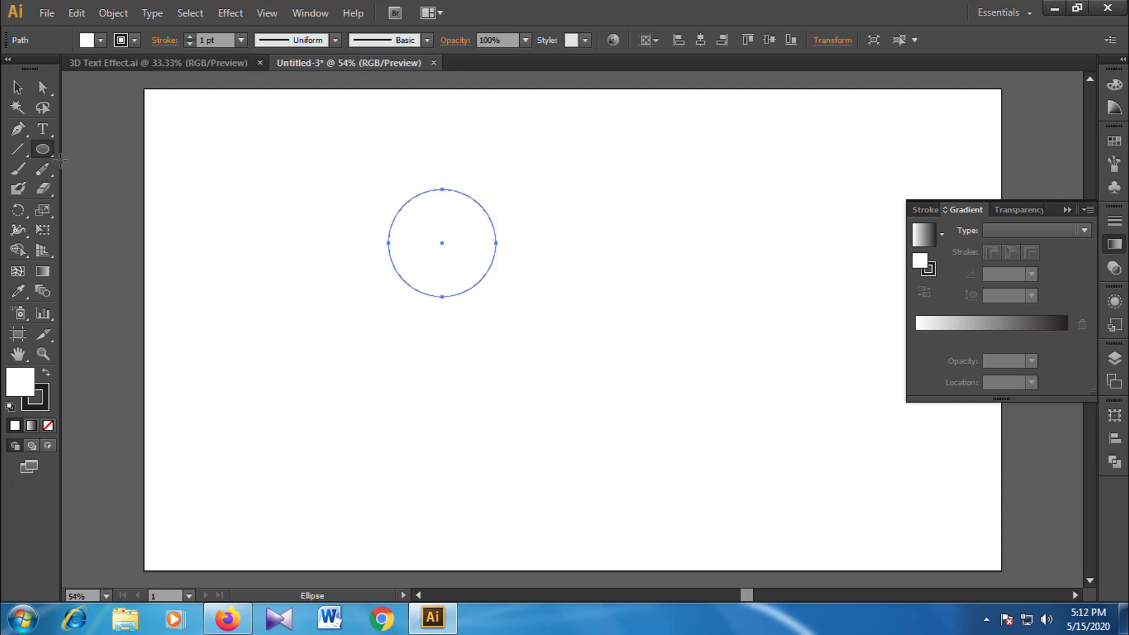
Remove the circle's outline, leaving the fill active for editing
{"action": "left_click", "coordinate": [19, 88]}
{"action": "left_click", "coordinate": [47, 400]}
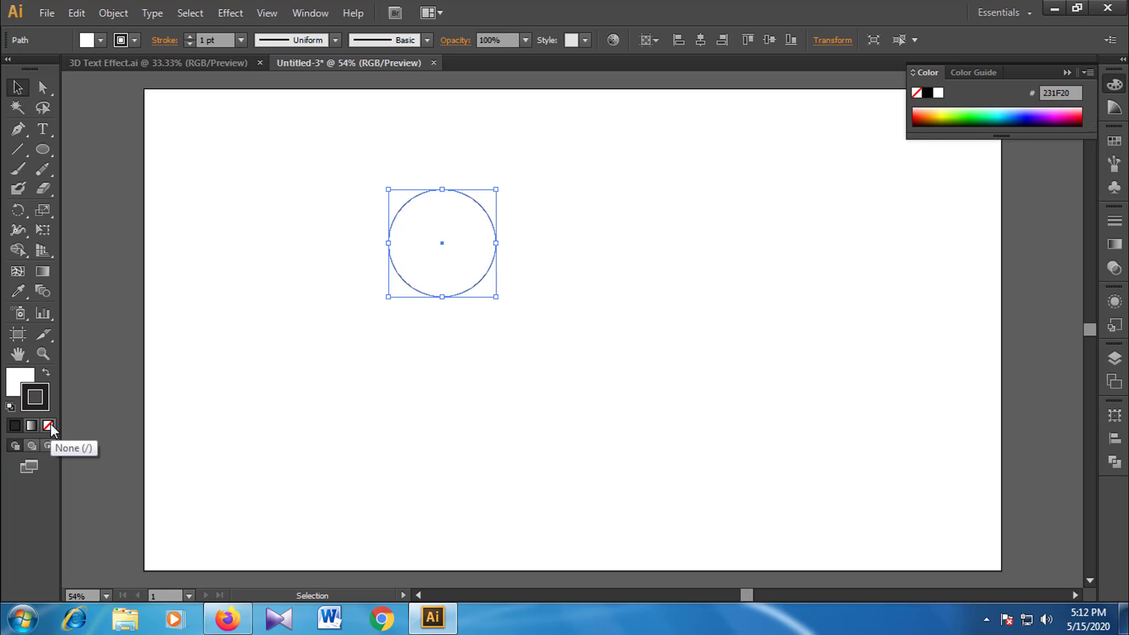
{"action": "left_click", "coordinate": [48, 425]}
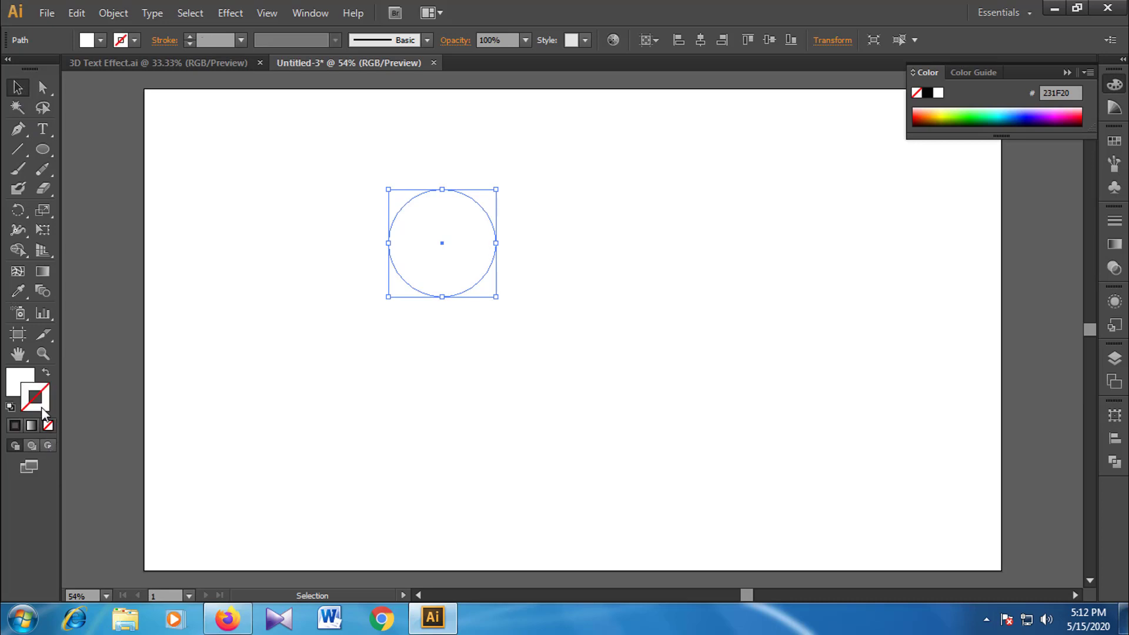
{"action": "key", "text": "x"}
Apply a linear gradient fill to the circle
{"action": "left_click", "coordinate": [32, 425]}
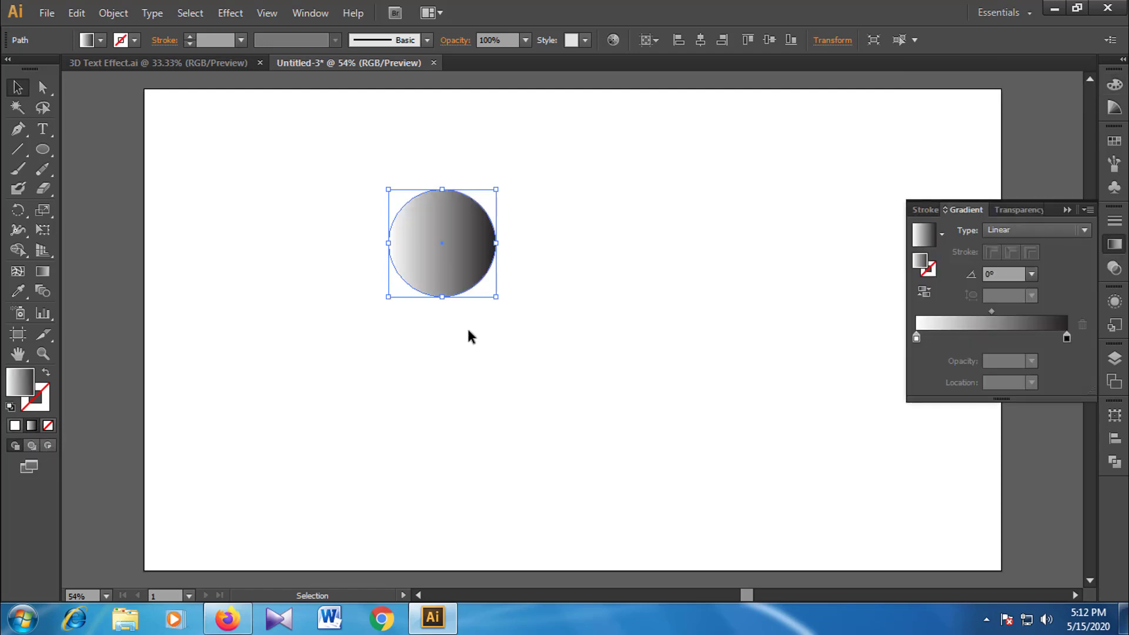
{"action": "left_click", "coordinate": [916, 339]}
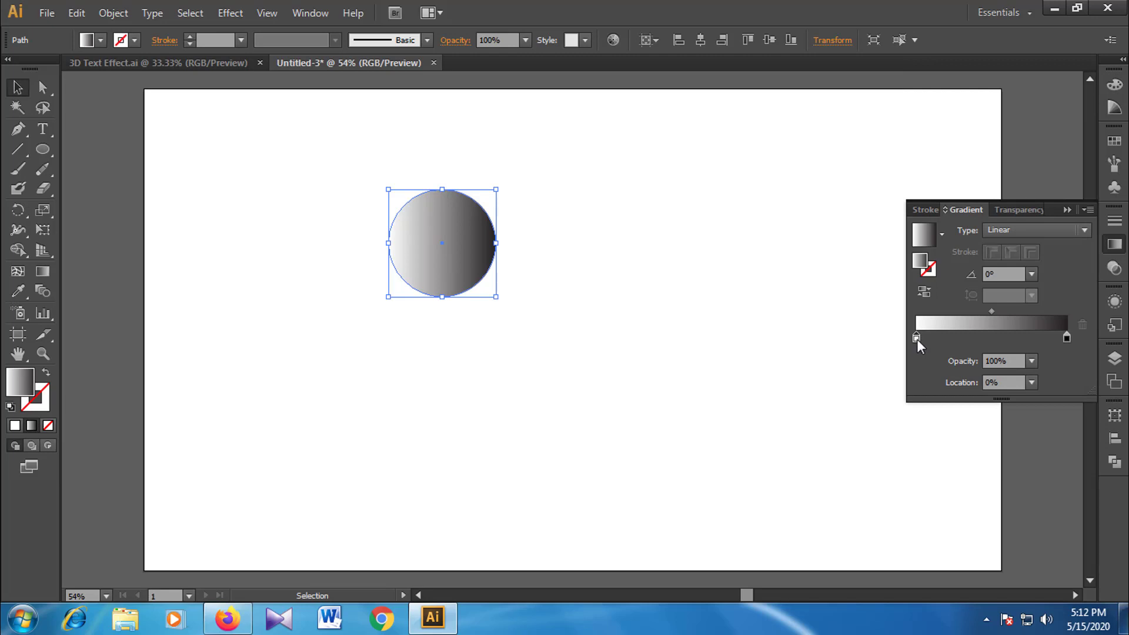
{"action": "double_click", "coordinate": [916, 339]}
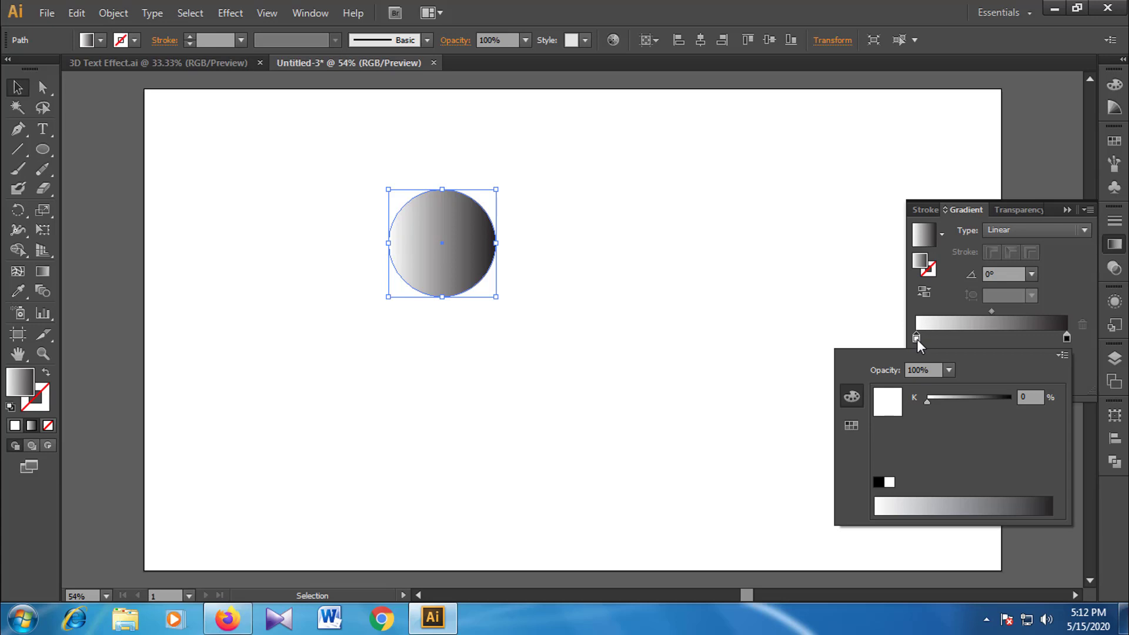
{"action": "left_click", "coordinate": [939, 230]}
{"action": "left_click", "coordinate": [941, 234]}
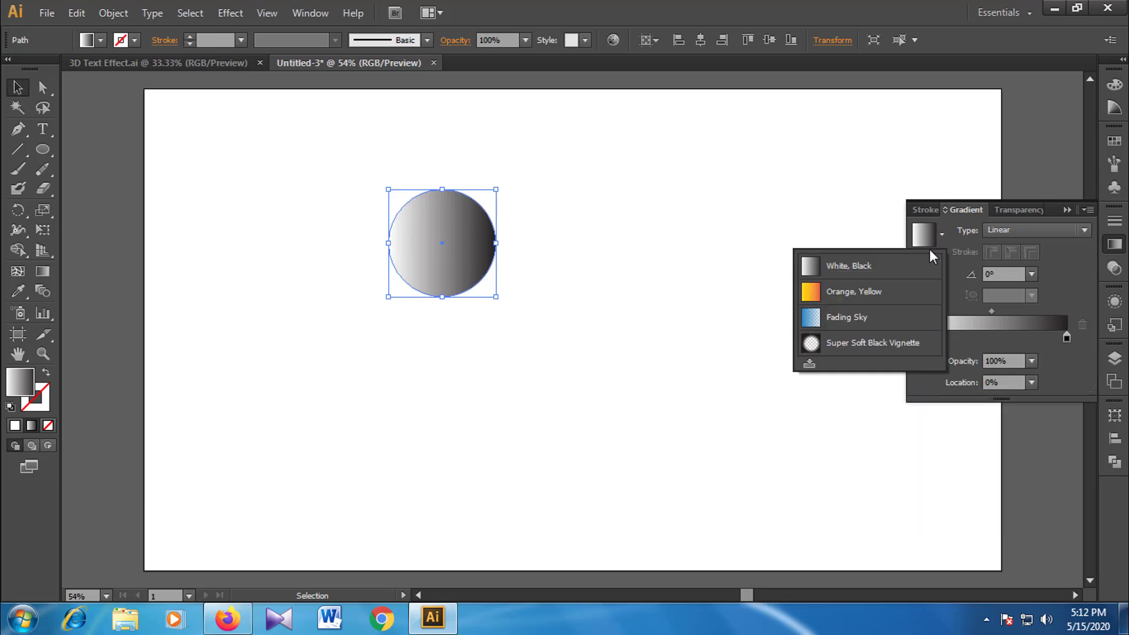
{"action": "left_click", "coordinate": [928, 259]}
Set the left gradient stop to cyan 2AD2FF
{"action": "left_click", "coordinate": [916, 338]}
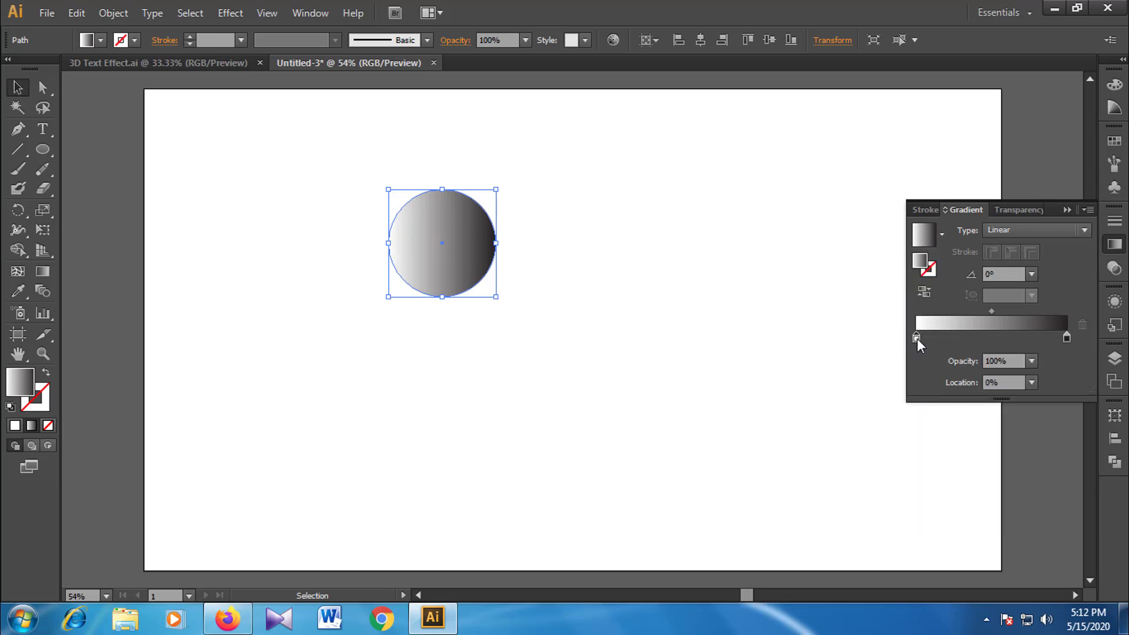
{"action": "double_click", "coordinate": [916, 337]}
{"action": "double_click", "coordinate": [916, 337]}
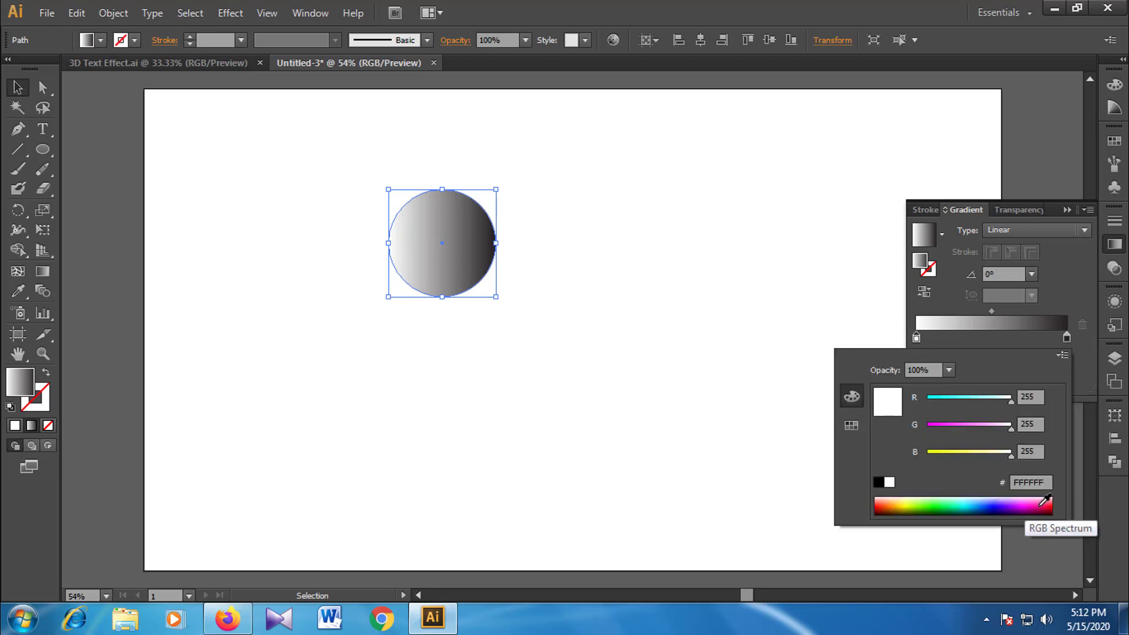
{"action": "left_click", "coordinate": [976, 499]}
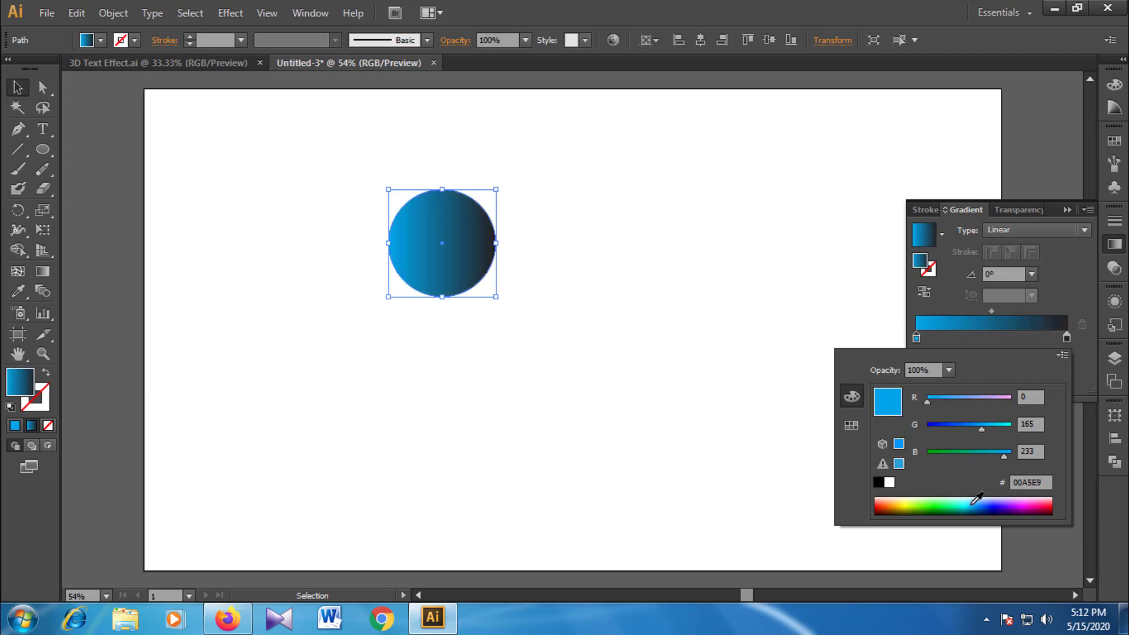
{"action": "left_click", "coordinate": [973, 499]}
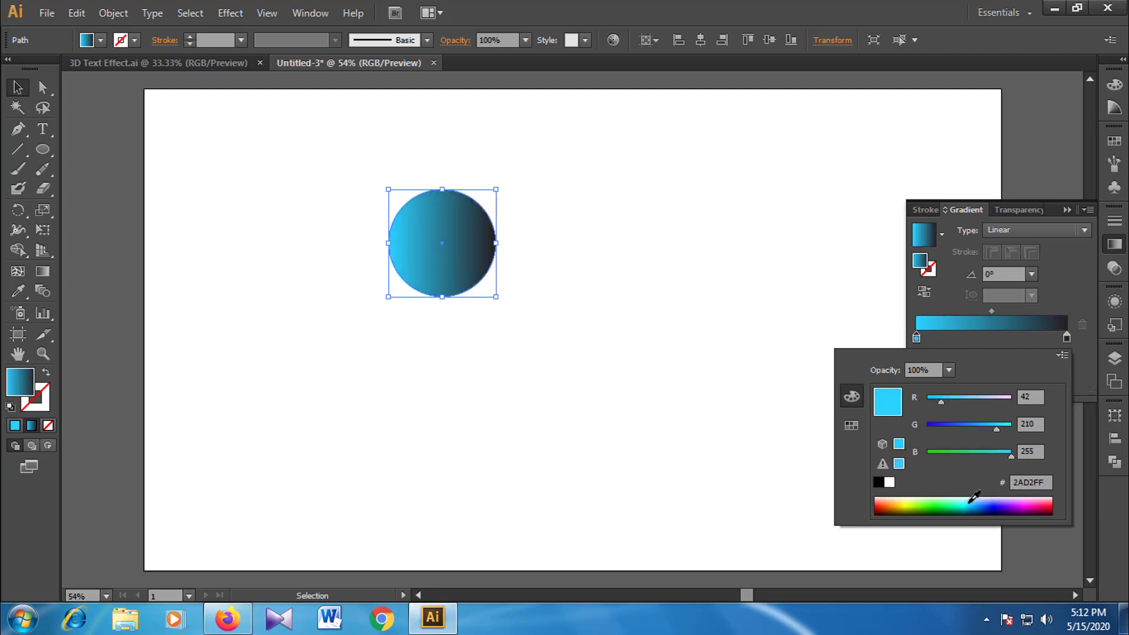
{"action": "left_click", "coordinate": [1065, 339]}
Set the right gradient stop to pink FF15AB
{"action": "double_click", "coordinate": [1066, 338]}
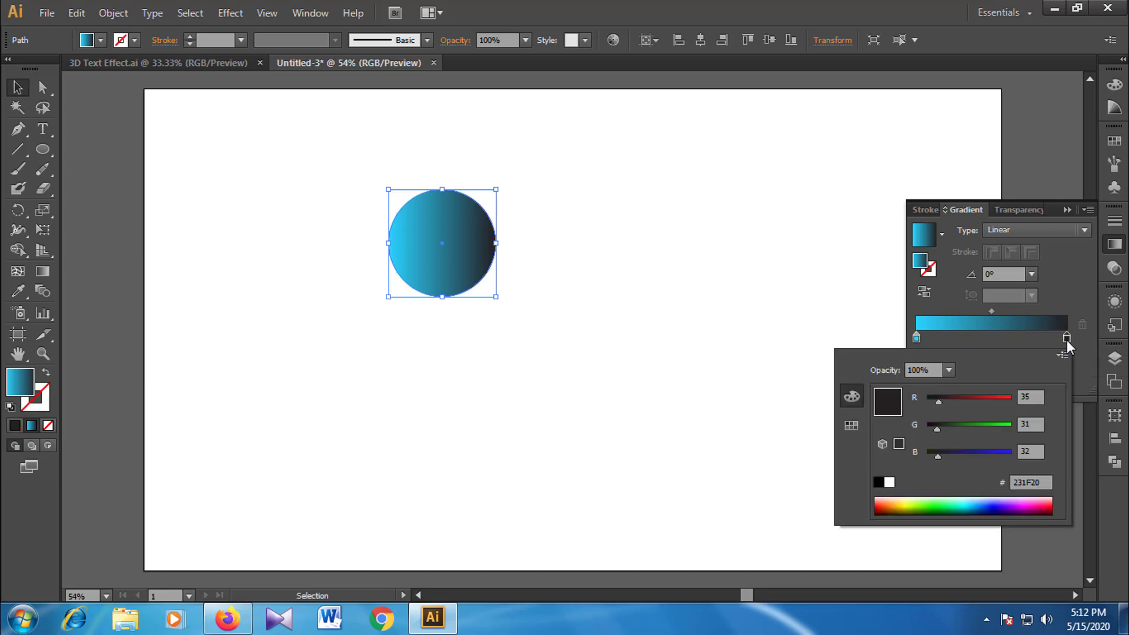
{"action": "left_click", "coordinate": [1035, 504]}
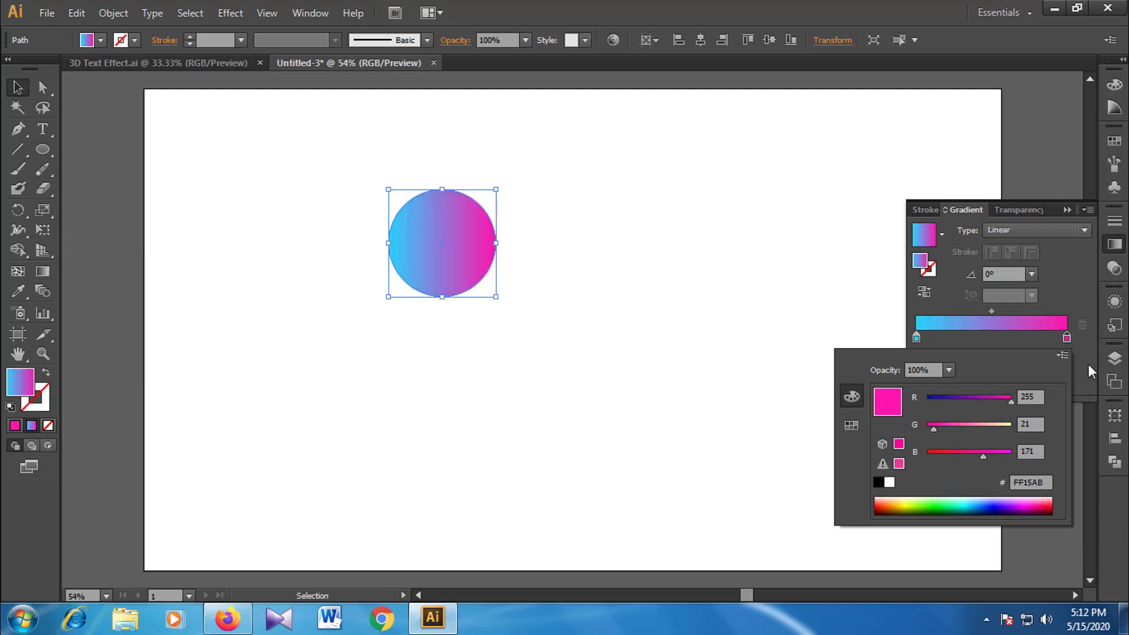
{"action": "left_click", "coordinate": [1073, 297]}
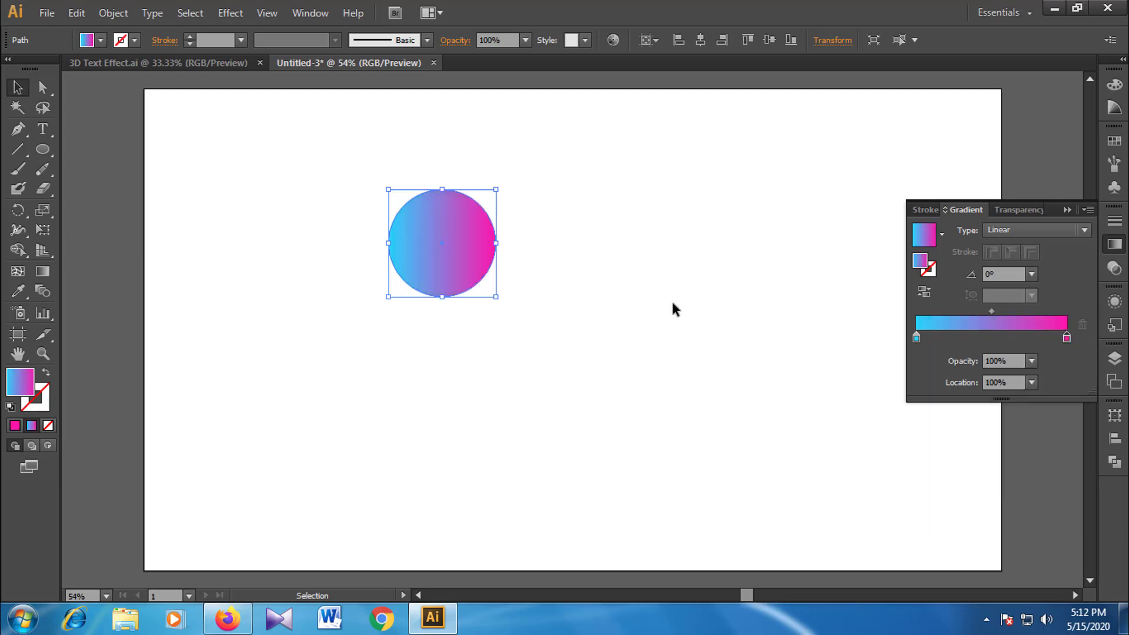
Alt+Shift-drag a level copy of the circle to the right, then select both circles
{"action": "left_click", "coordinate": [1066, 209]}
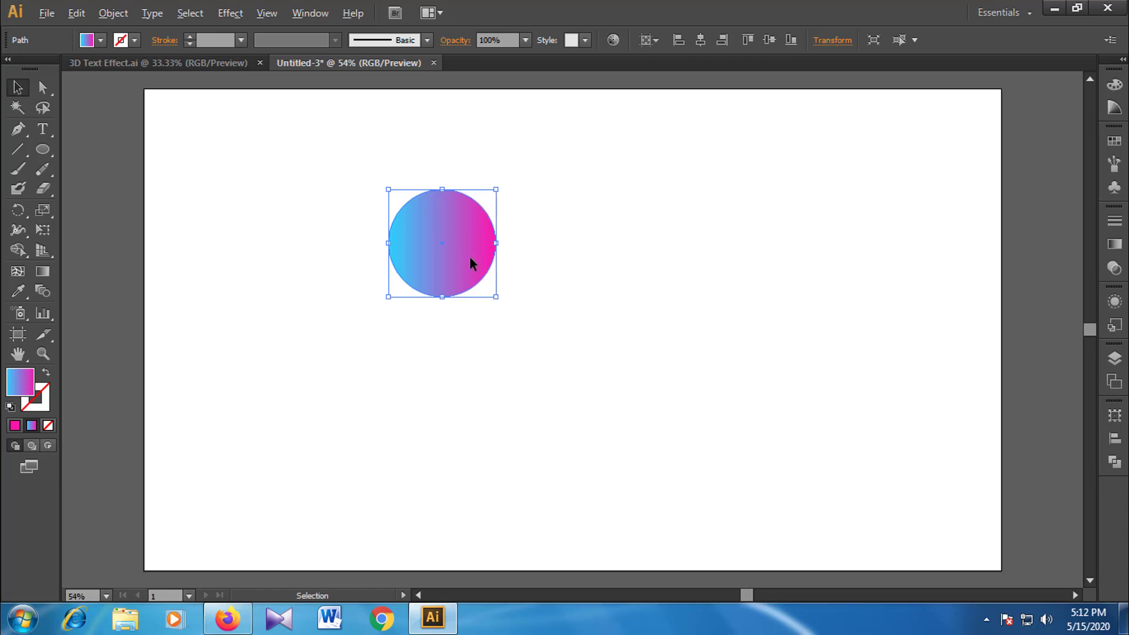
{"action": "left_click_drag", "start_coordinate": [470, 260], "coordinate": [752, 259]}
{"action": "left_click", "coordinate": [625, 340]}
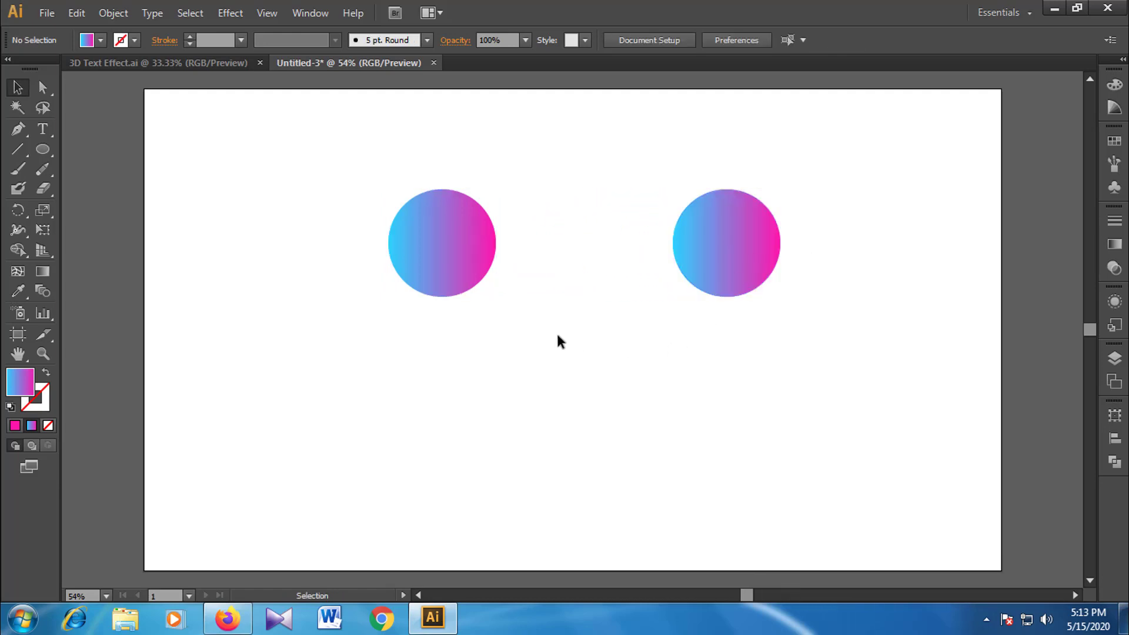
{"action": "left_click_drag", "start_coordinate": [372, 168], "coordinate": [818, 306]}
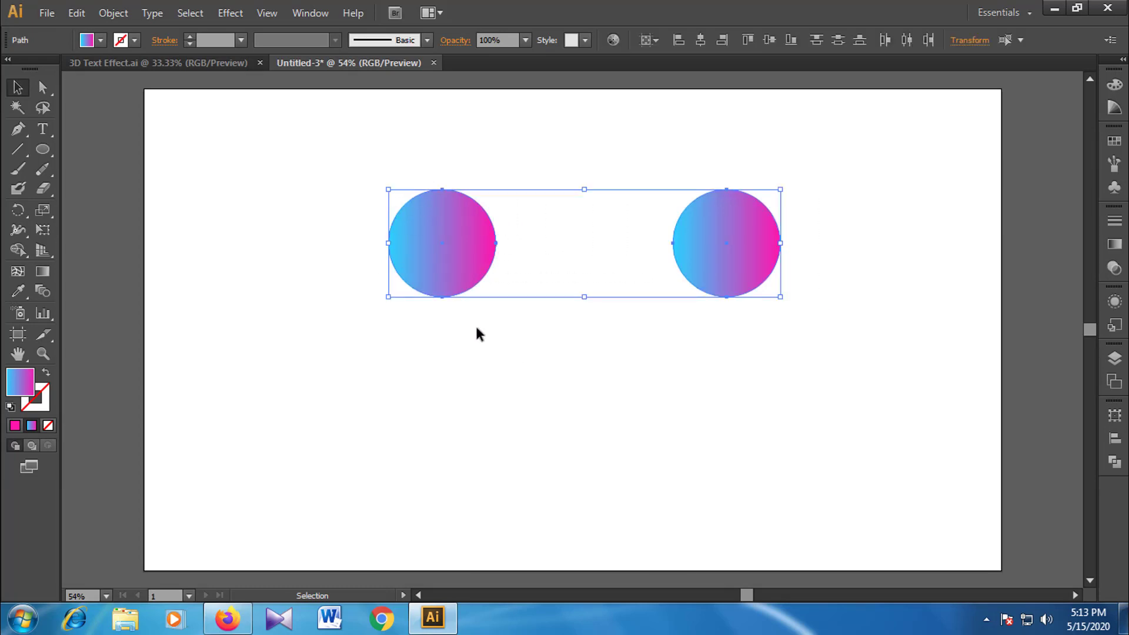
Blend the two circles with Specified Steps spacing into one cyan-to-pink capsule
{"action": "double_click", "coordinate": [42, 290]}
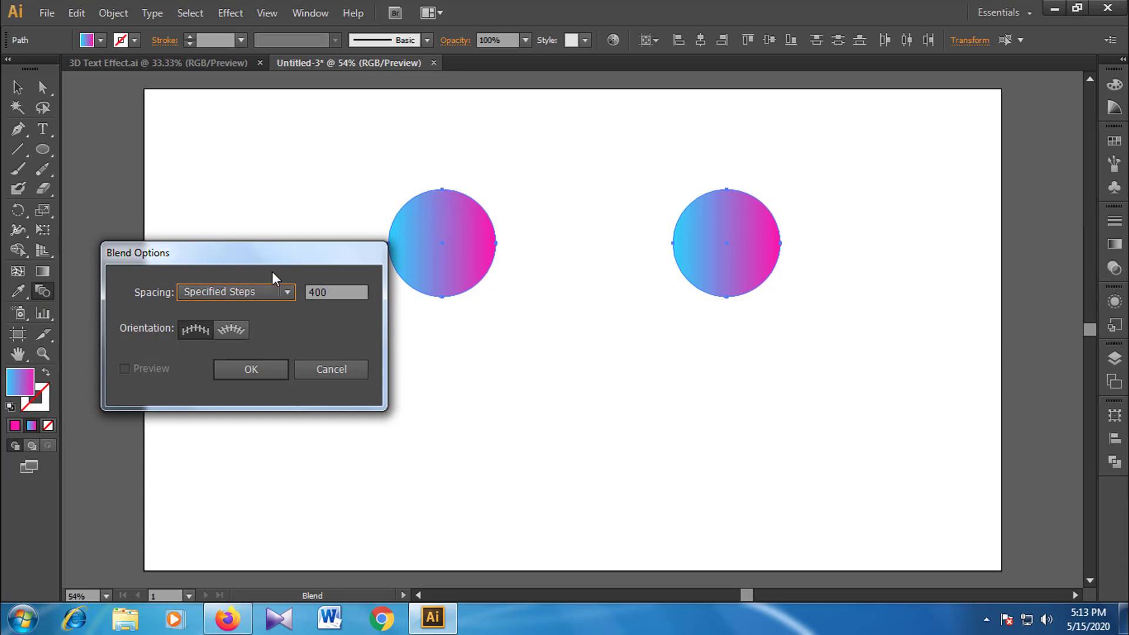
{"action": "left_click", "coordinate": [277, 292]}
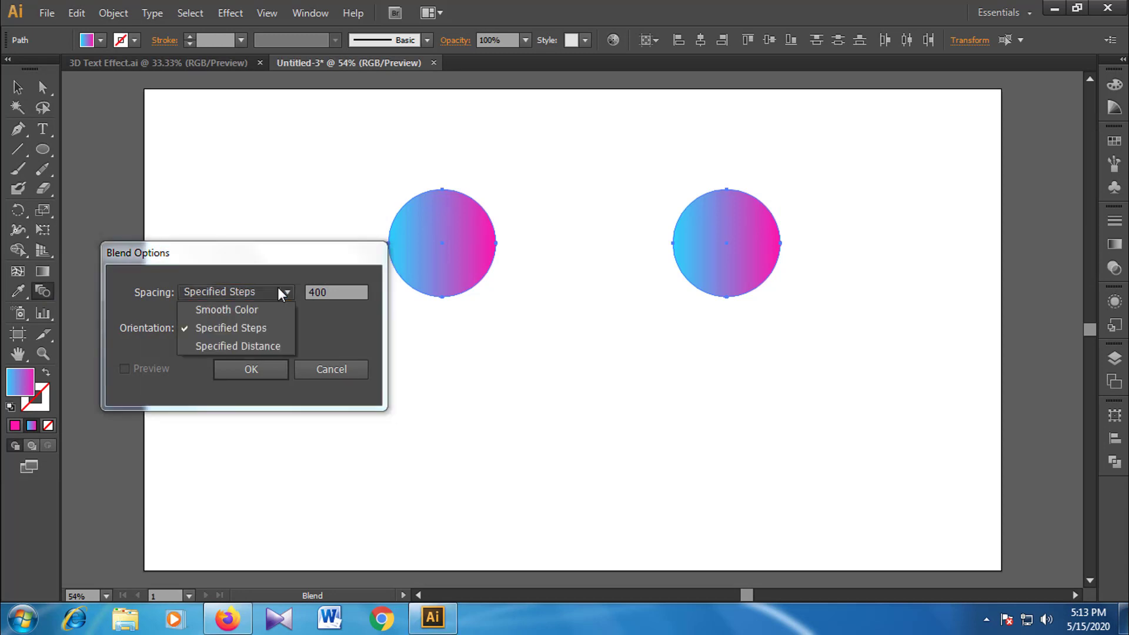
{"action": "left_click", "coordinate": [244, 328]}
{"action": "double_click", "coordinate": [327, 294]}
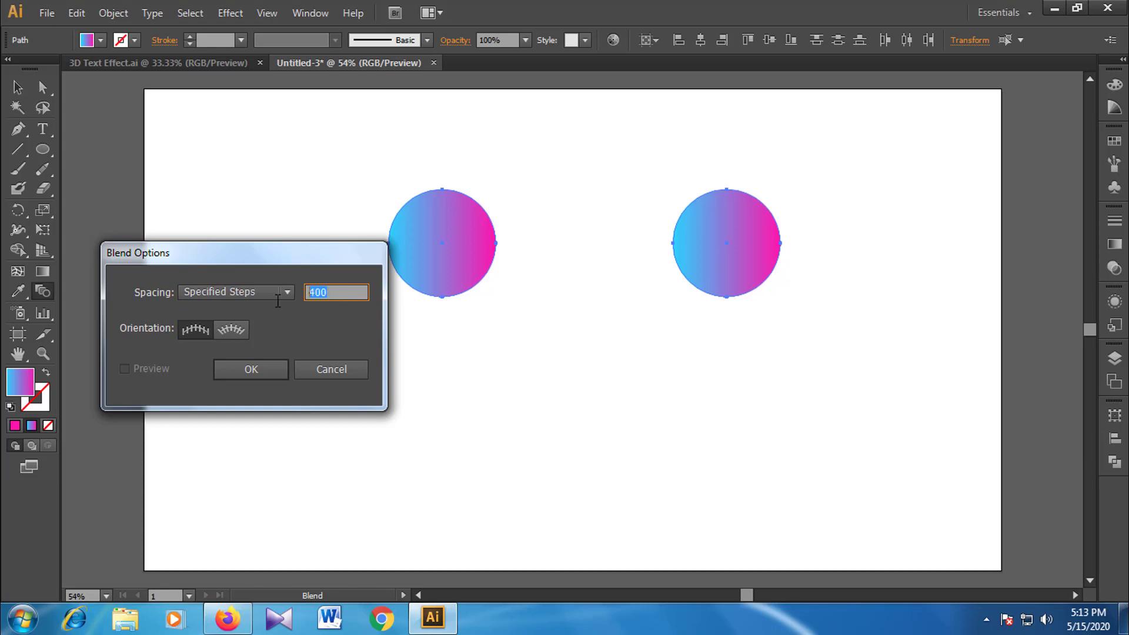
{"action": "left_click_drag", "start_coordinate": [332, 293], "coordinate": [305, 294]}
{"action": "left_click", "coordinate": [267, 367]}
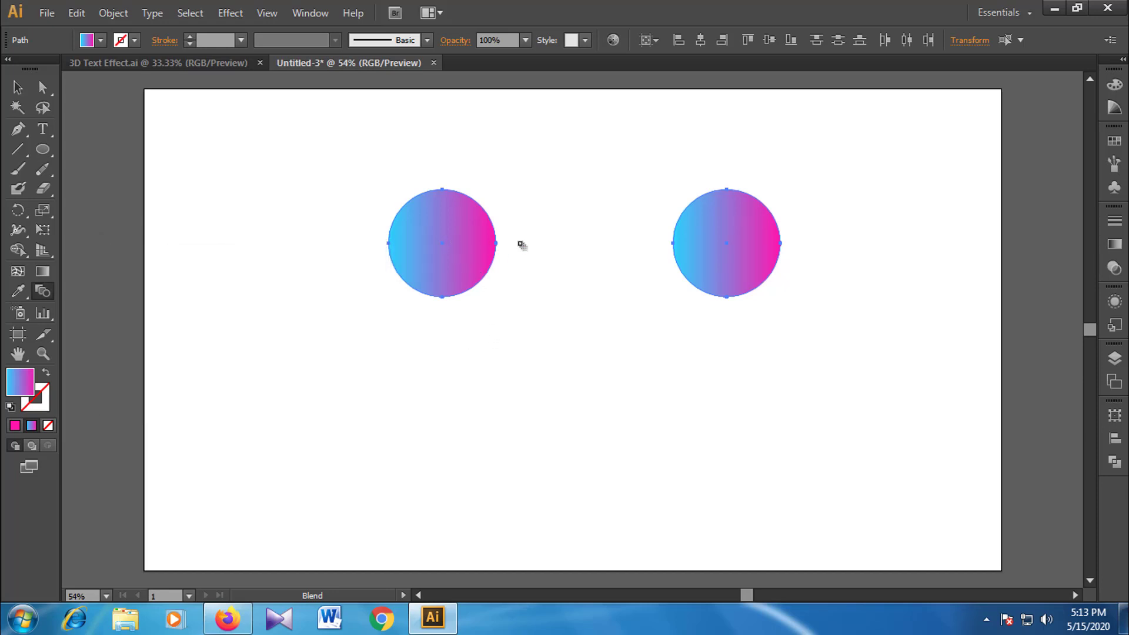
{"action": "left_click", "coordinate": [747, 242]}
{"action": "left_click", "coordinate": [460, 248]}
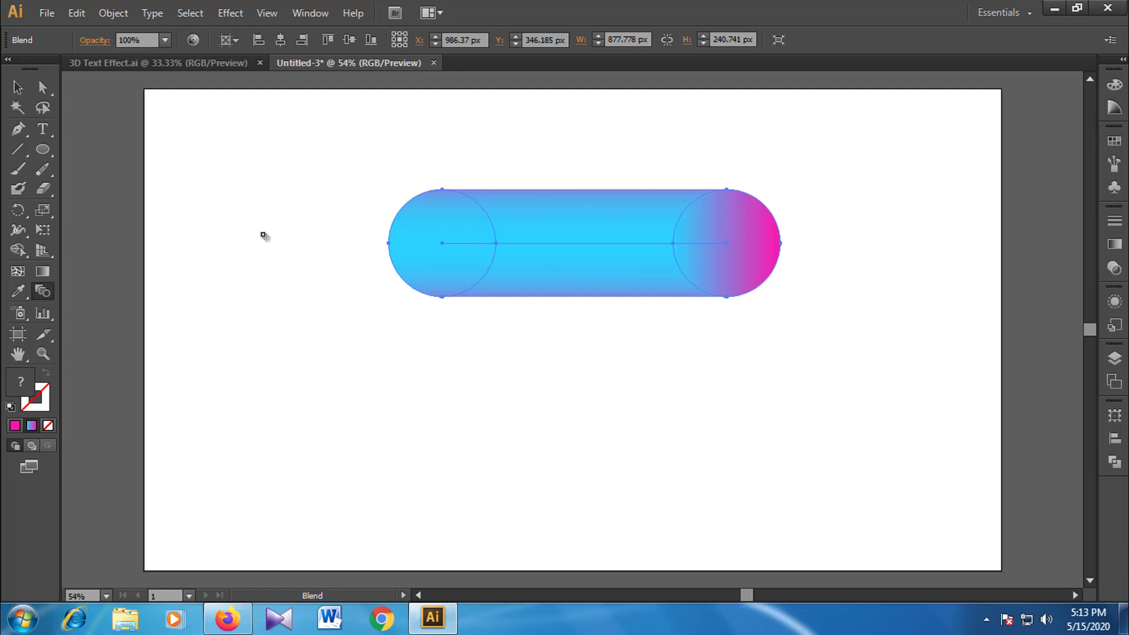
Shrink the pill blend to about 405 px wide and move it up the artboard
{"action": "left_click", "coordinate": [18, 87]}
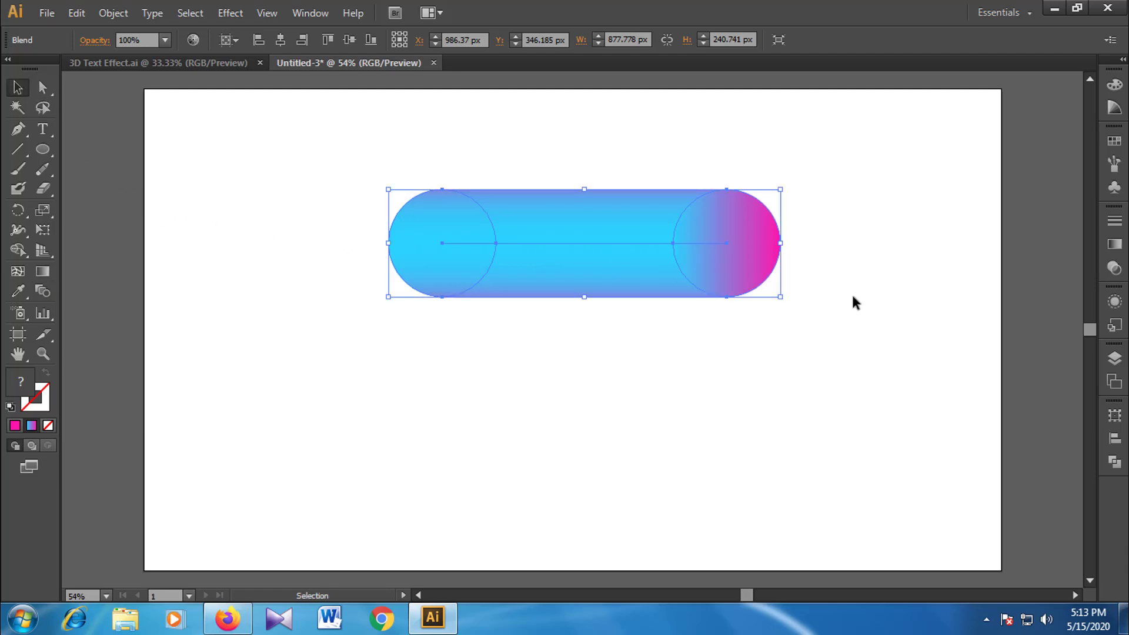
{"action": "left_click_drag", "start_coordinate": [780, 296], "coordinate": [714, 270]}
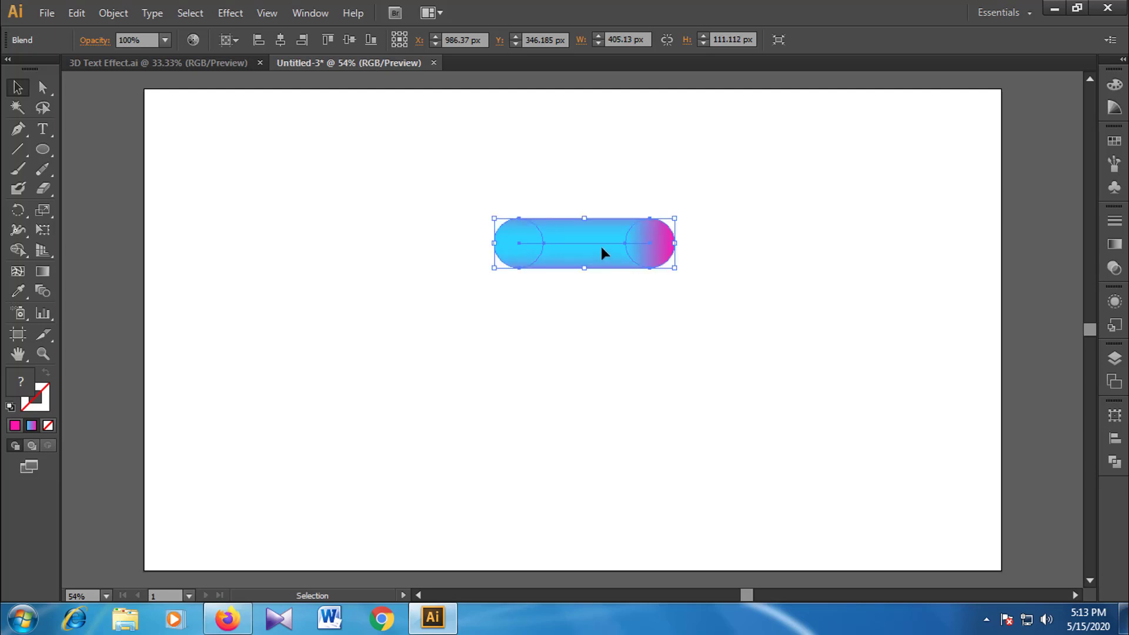
{"action": "left_click_drag", "start_coordinate": [601, 246], "coordinate": [591, 185]}
{"action": "left_click", "coordinate": [553, 268]}
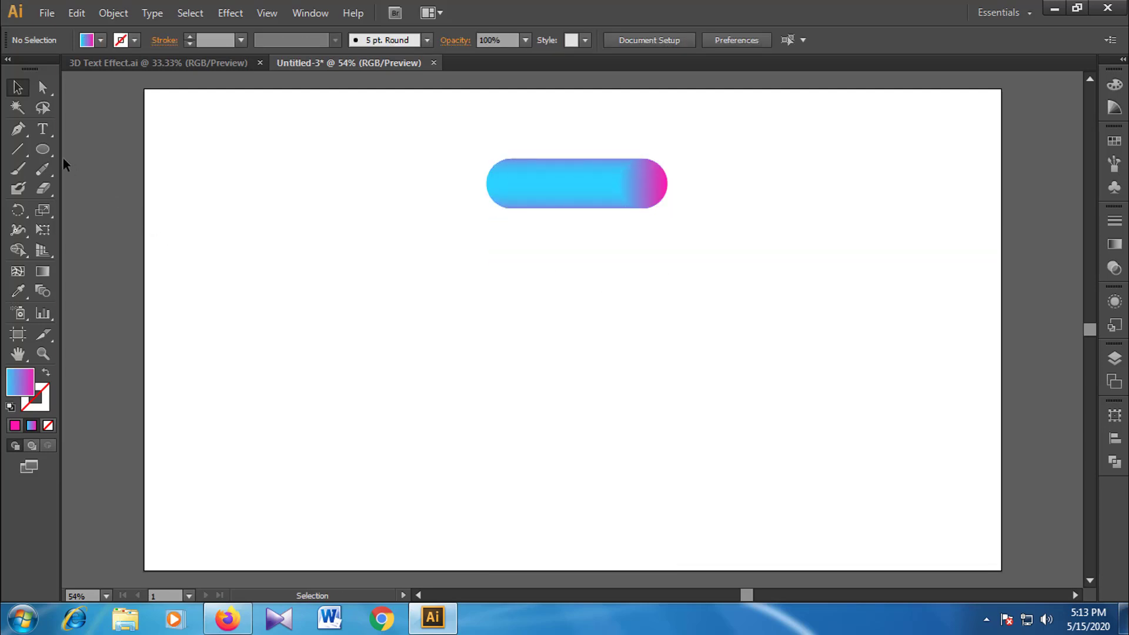
Draw a 300 px circle below the pill
{"action": "left_click", "coordinate": [45, 150]}
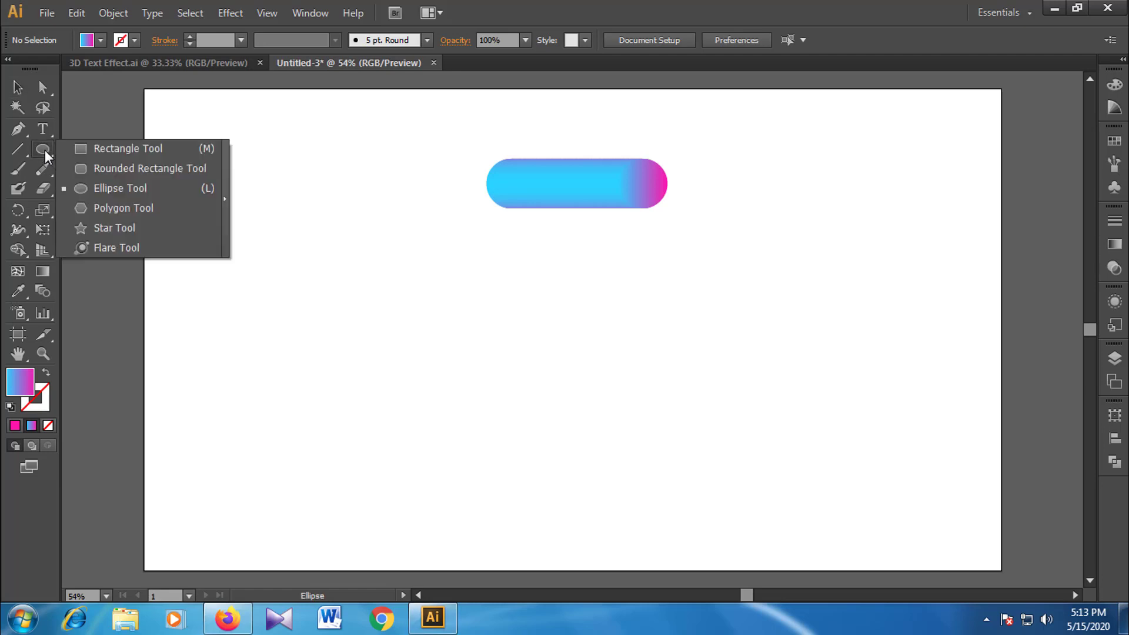
{"action": "left_click", "coordinate": [91, 187]}
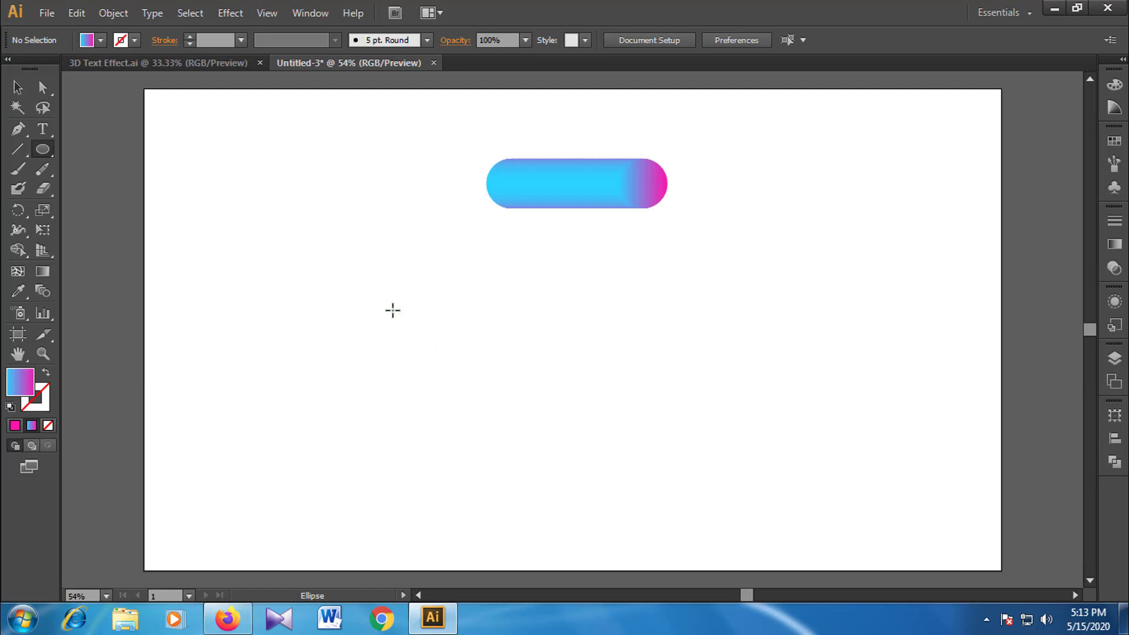
{"action": "left_click_drag", "start_coordinate": [393, 311], "coordinate": [507, 416]}
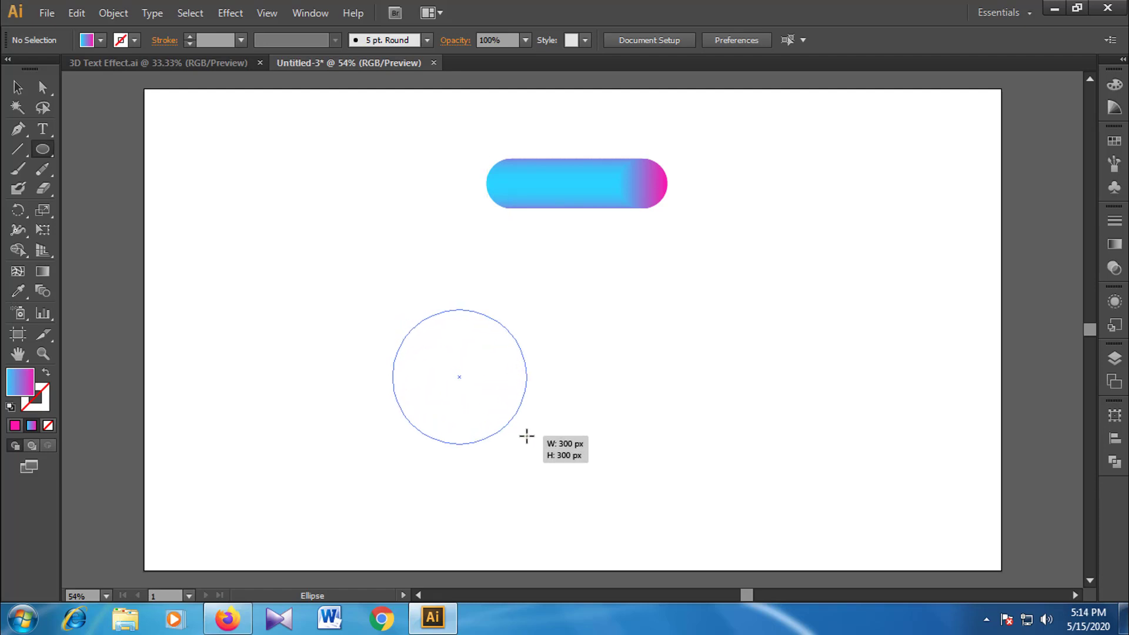
{"action": "left_click_drag", "start_coordinate": [508, 416], "coordinate": [508, 424]}
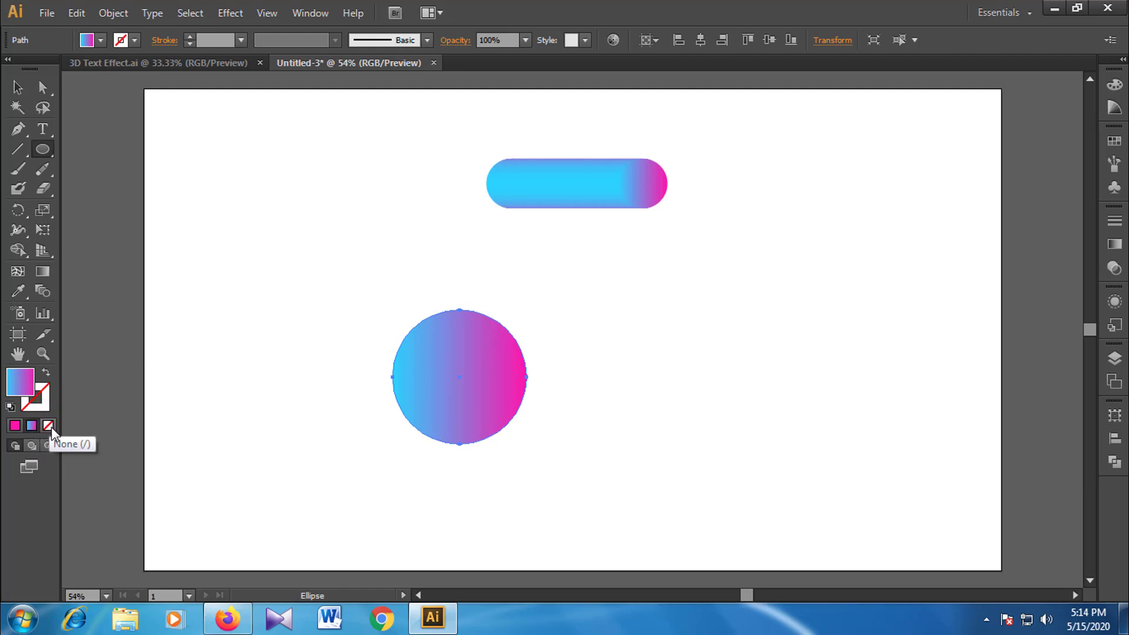
Give the circle no fill and a thin 1 pt black stroke, then deselect
{"action": "left_click", "coordinate": [51, 427]}
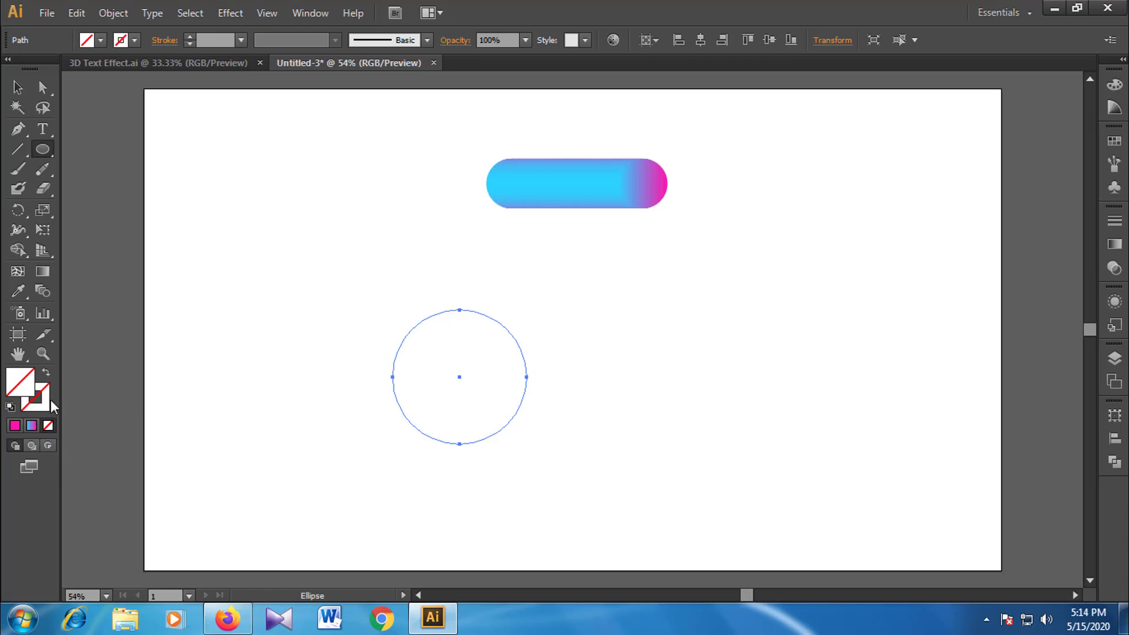
{"action": "left_click", "coordinate": [190, 37]}
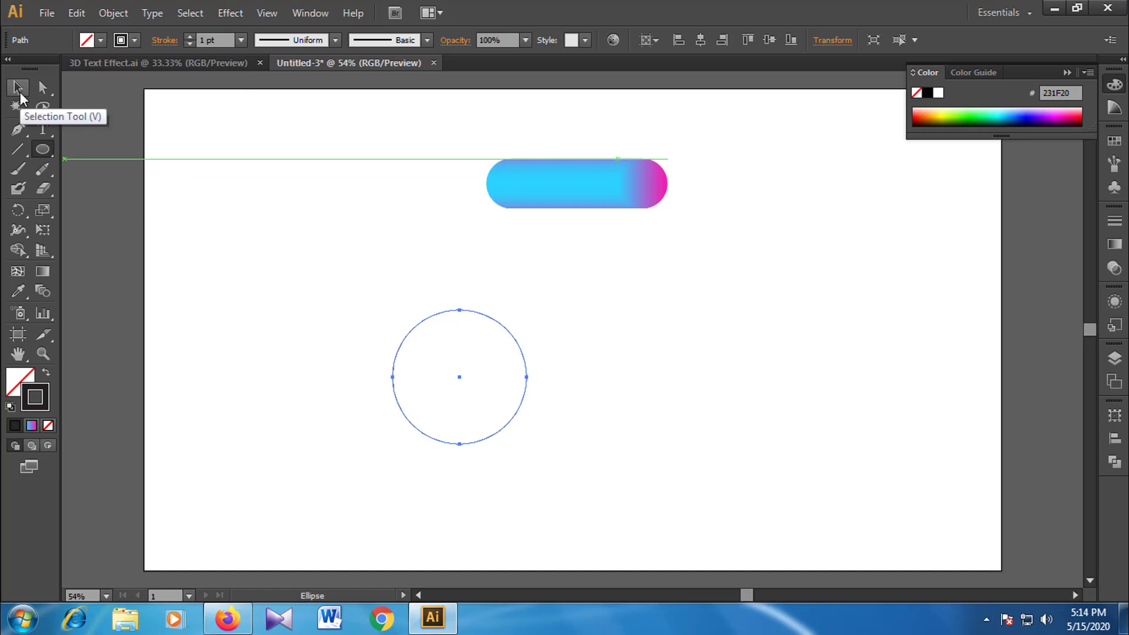
{"action": "left_click", "coordinate": [19, 93]}
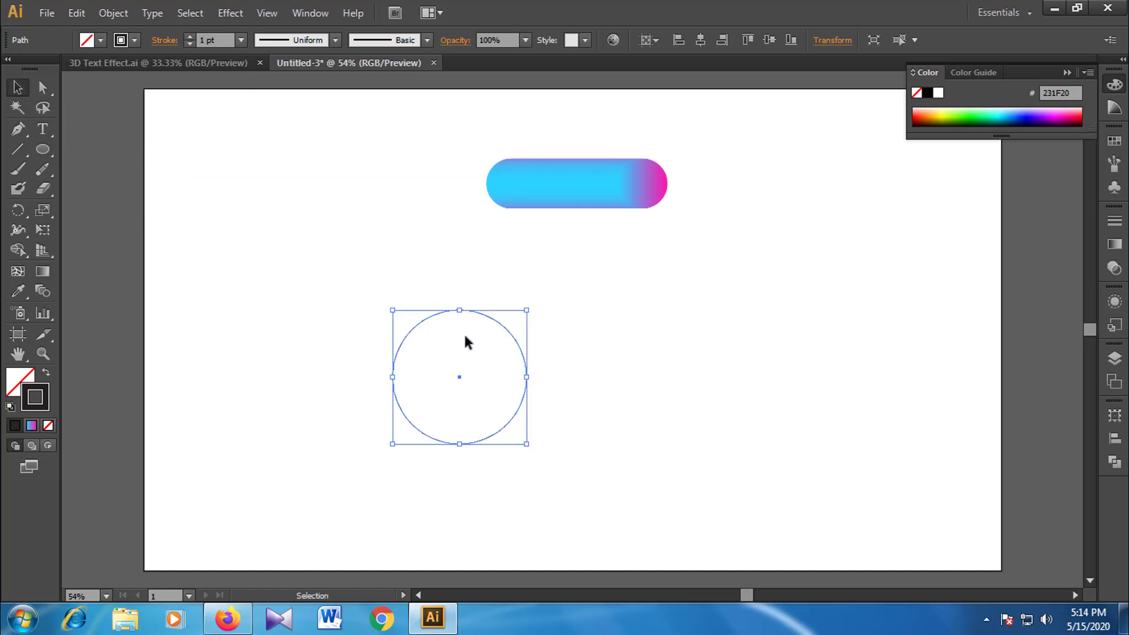
{"action": "left_click", "coordinate": [569, 348]}
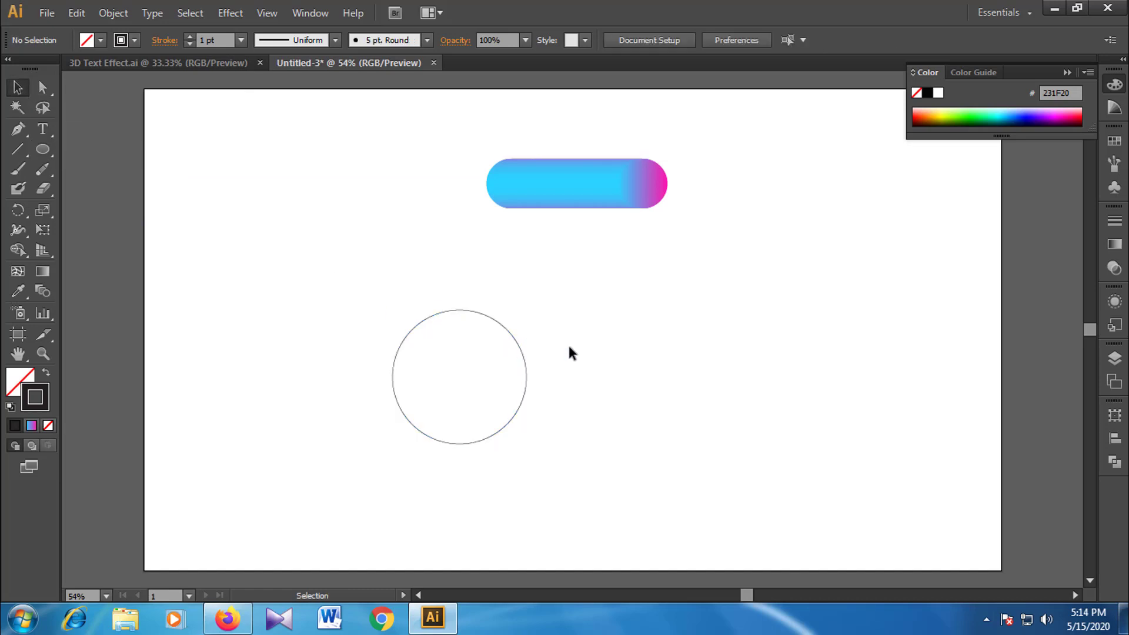
{"action": "left_click", "coordinate": [525, 351]}
Pen-draw an L path right of the circle: a vertical line turning right at its base
{"action": "left_click", "coordinate": [560, 257]}
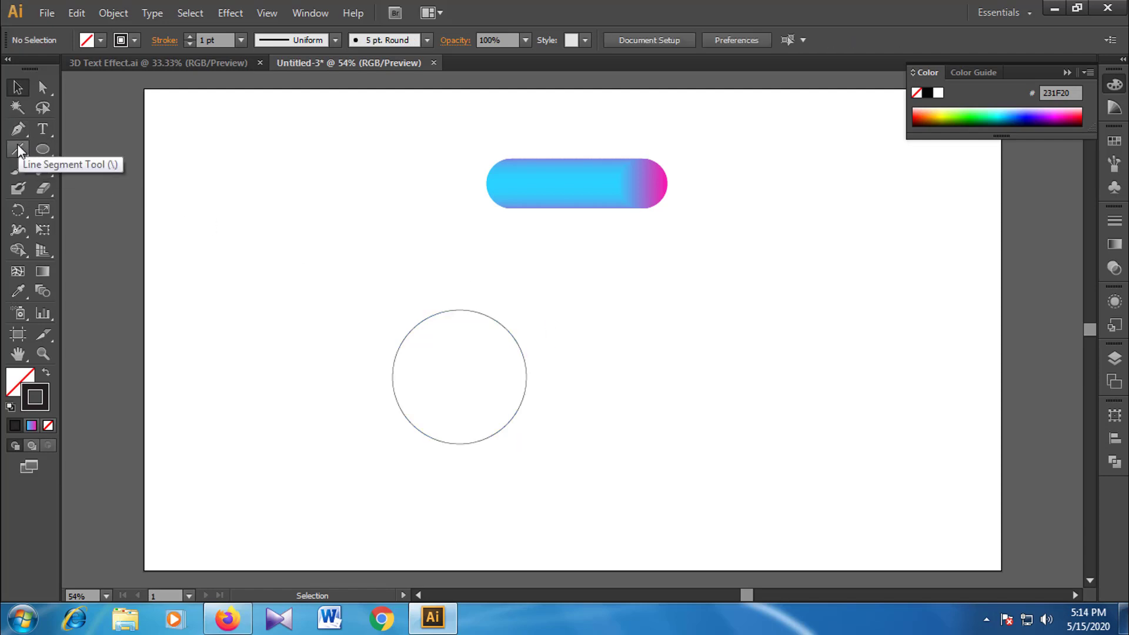
{"action": "left_click", "coordinate": [19, 129]}
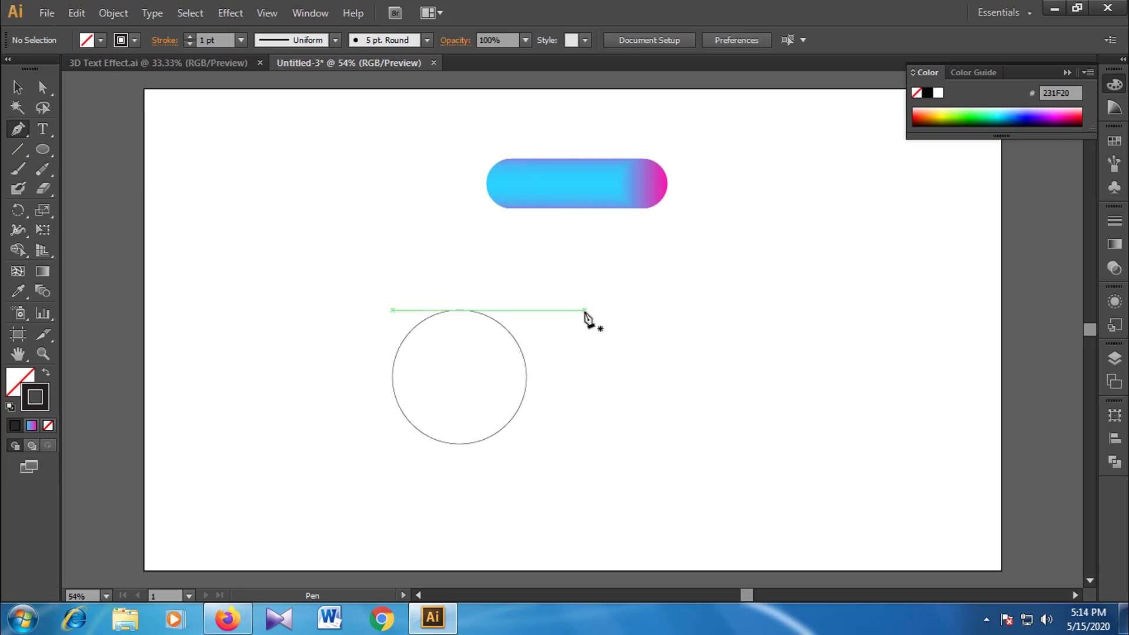
{"action": "left_click", "coordinate": [584, 310]}
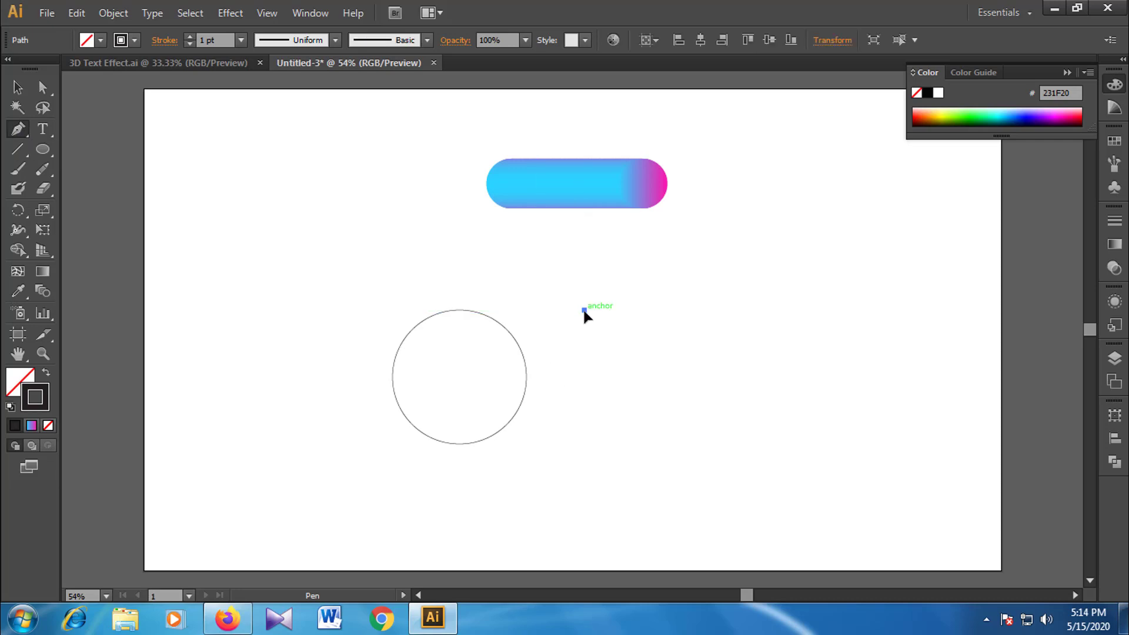
{"action": "left_click", "coordinate": [584, 443]}
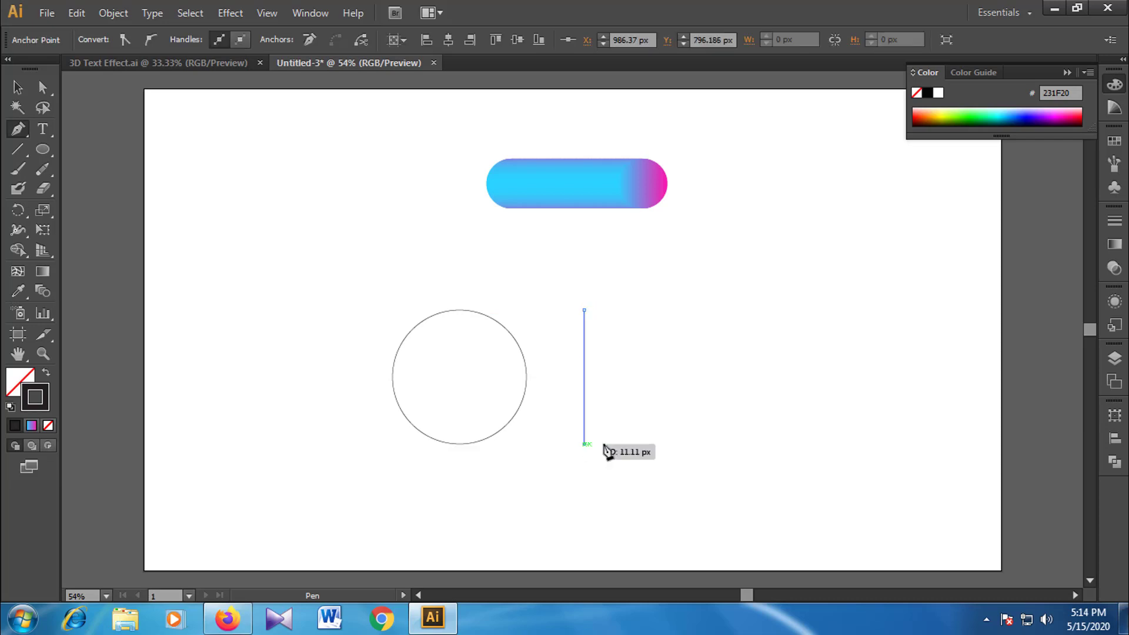
{"action": "left_click", "coordinate": [670, 445]}
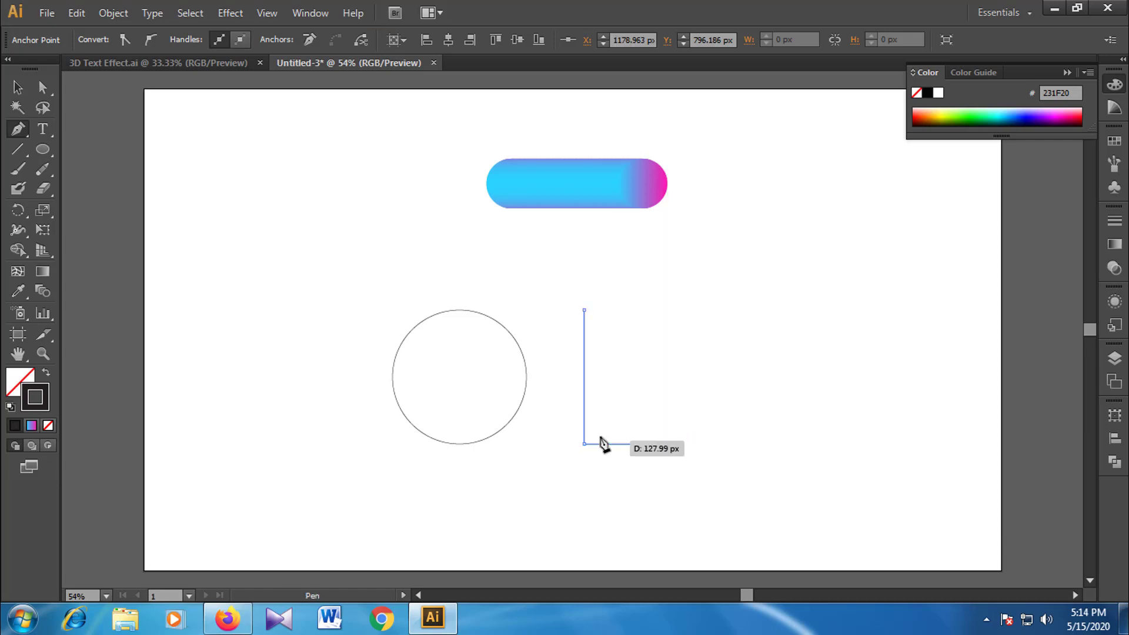
{"action": "left_click", "coordinate": [17, 87]}
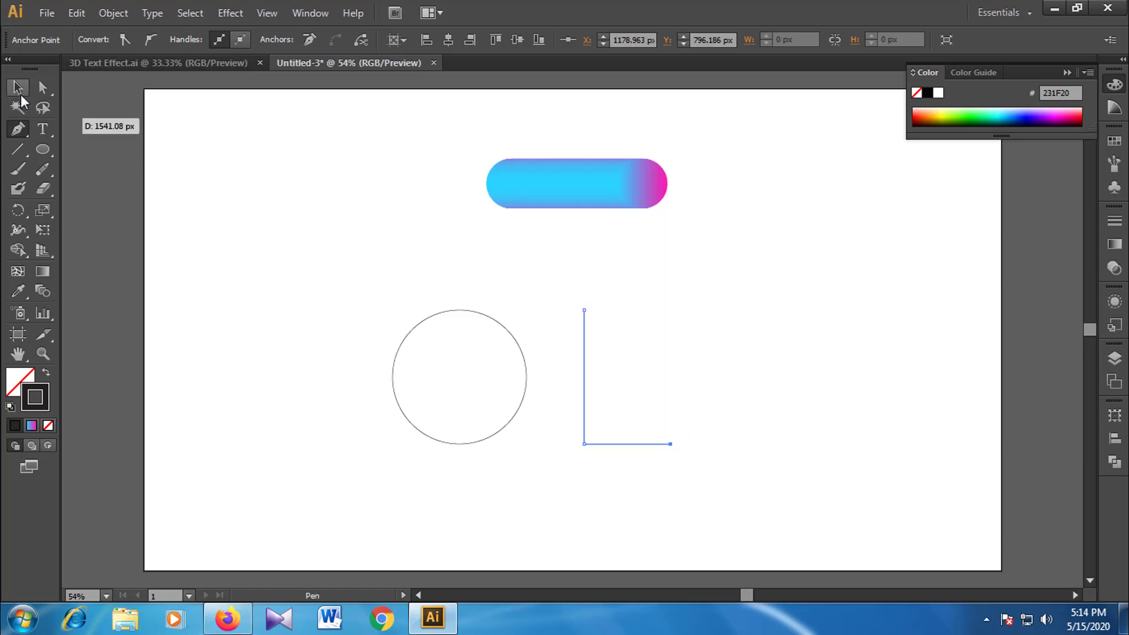
{"action": "left_click", "coordinate": [303, 295]}
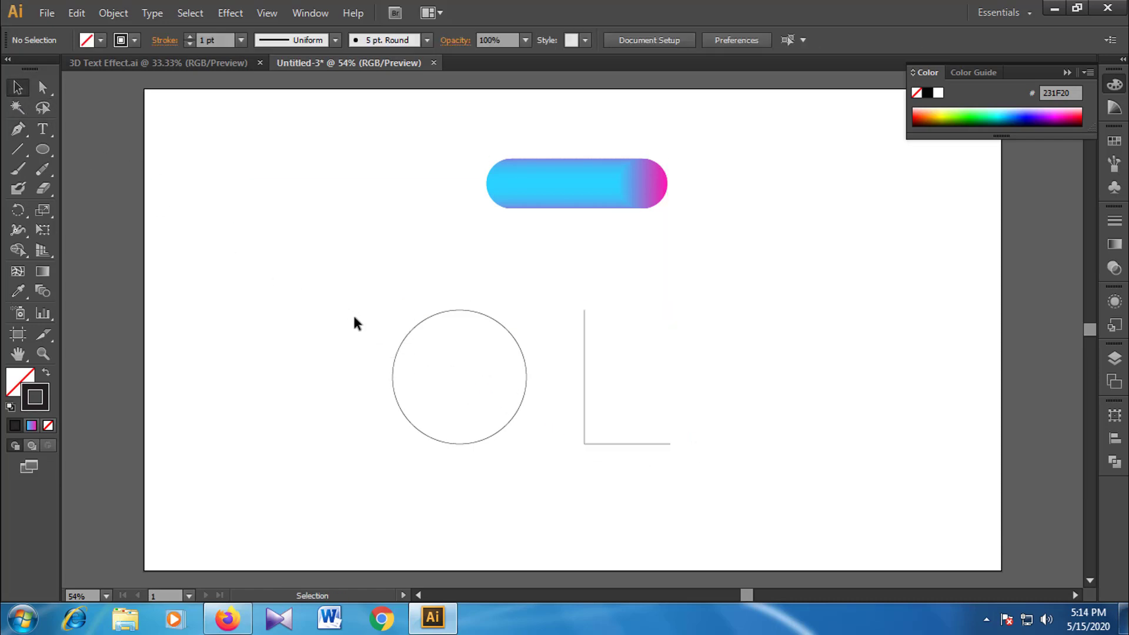
Move the L path further right and Alt-drag a copy of the pill to the left
{"action": "left_click", "coordinate": [584, 374]}
{"action": "left_click_drag", "start_coordinate": [584, 376], "coordinate": [636, 376]}
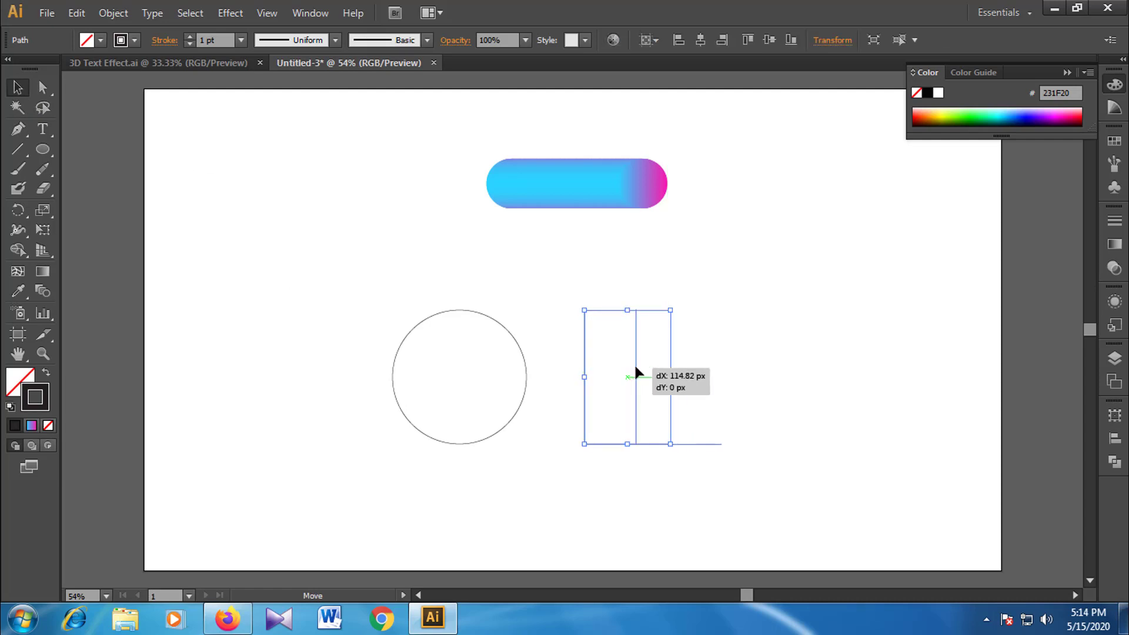
{"action": "left_click", "coordinate": [547, 178]}
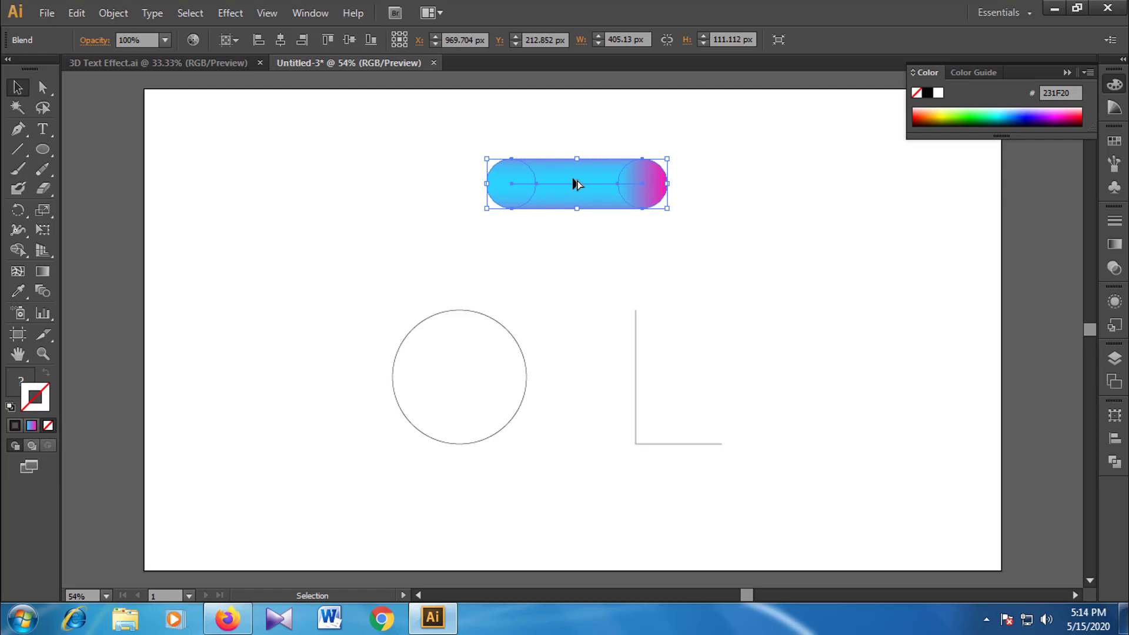
{"action": "left_click_drag", "start_coordinate": [573, 178], "coordinate": [311, 183]}
{"action": "left_click", "coordinate": [359, 268]}
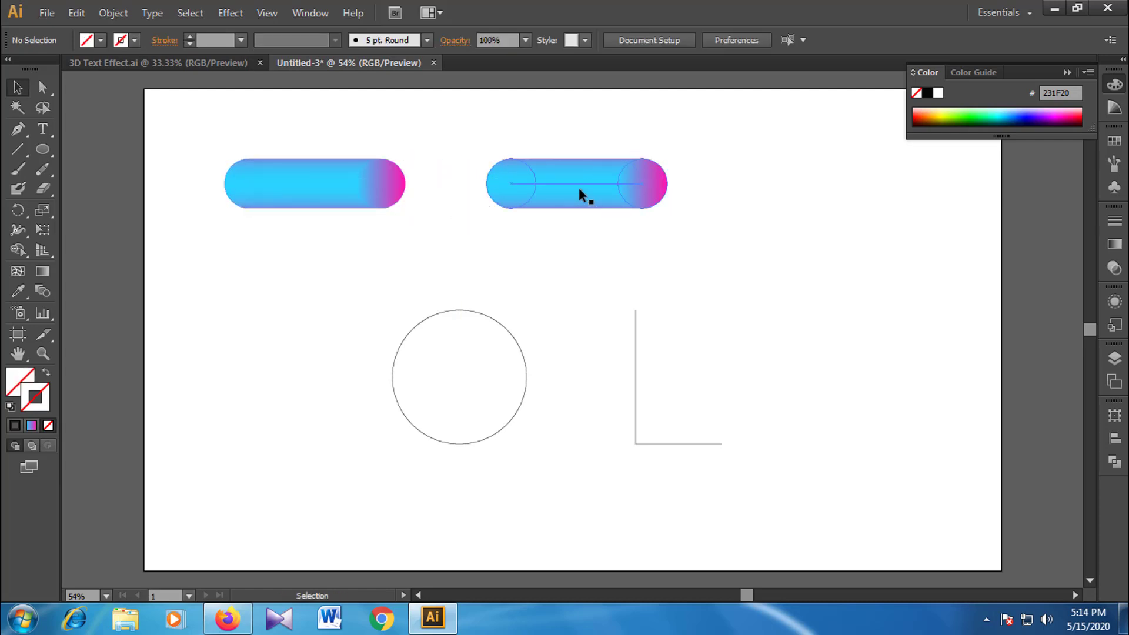
{"action": "left_click", "coordinate": [323, 185]}
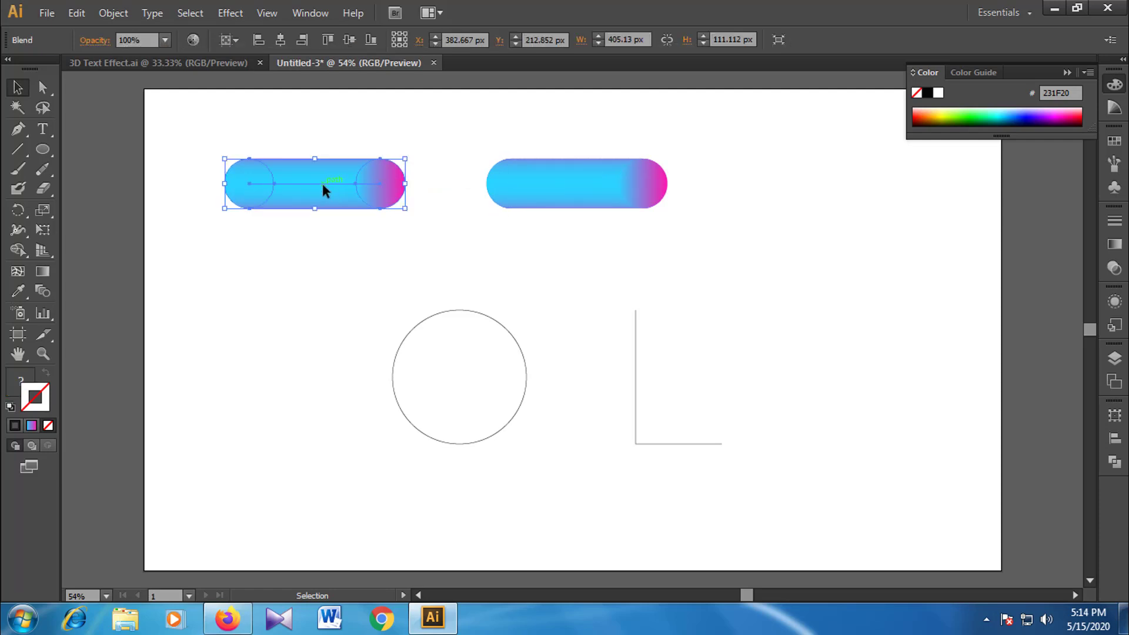
Replace the left pill copy's spine with the circle, forming a cyan-to-pink C shape
{"action": "left_click", "coordinate": [398, 345], "text": "shift"}
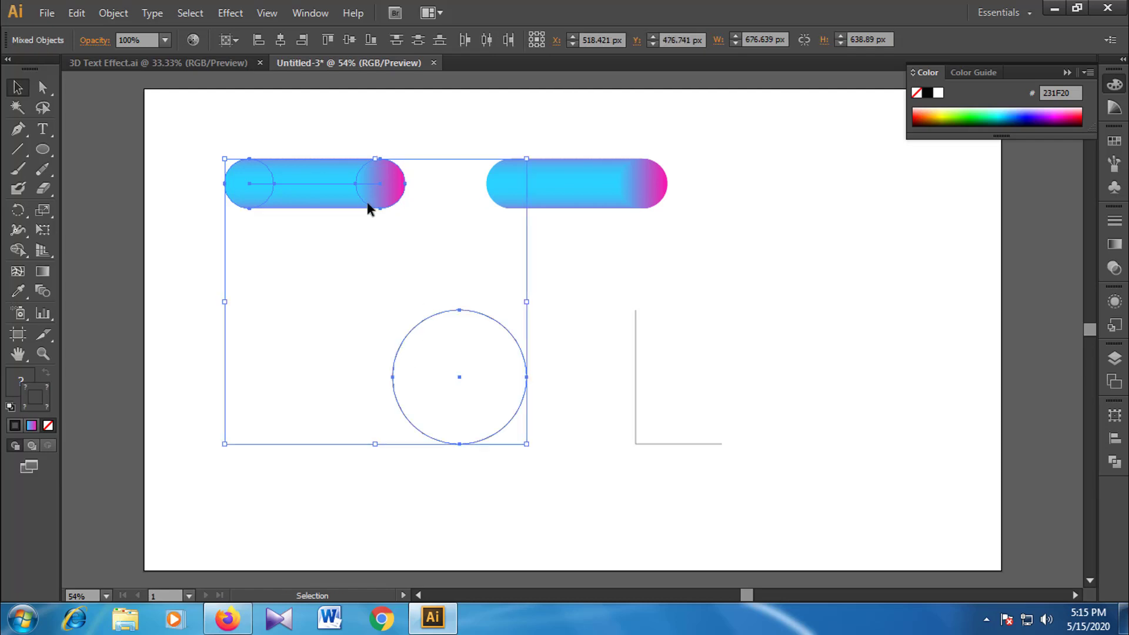
{"action": "left_click", "coordinate": [113, 13]}
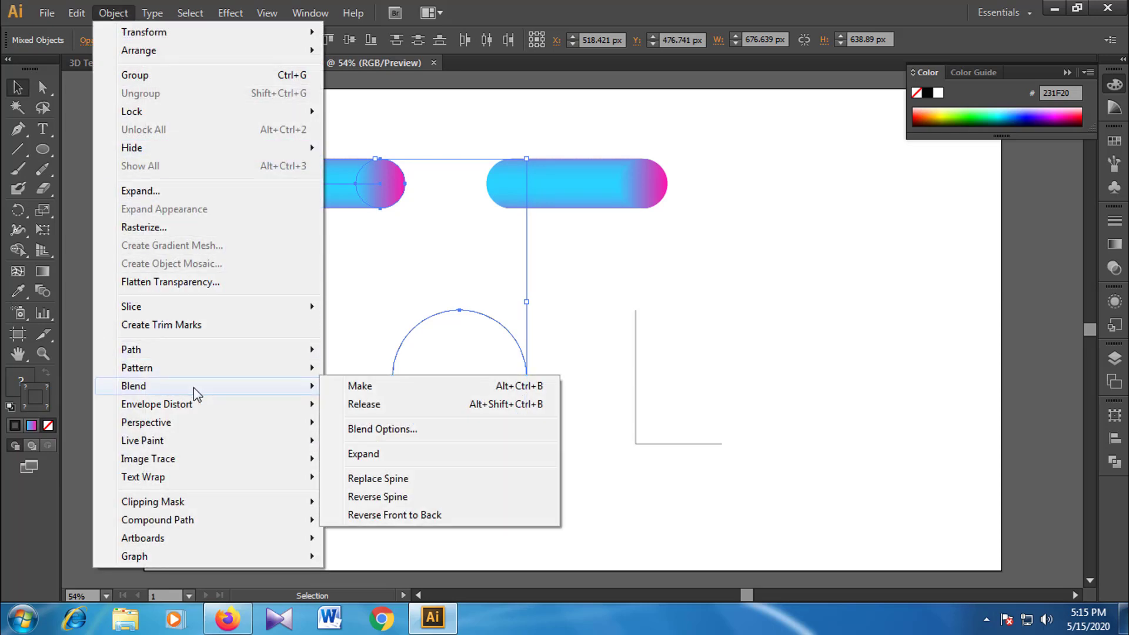
{"action": "mouse_move", "coordinate": [133, 386]}
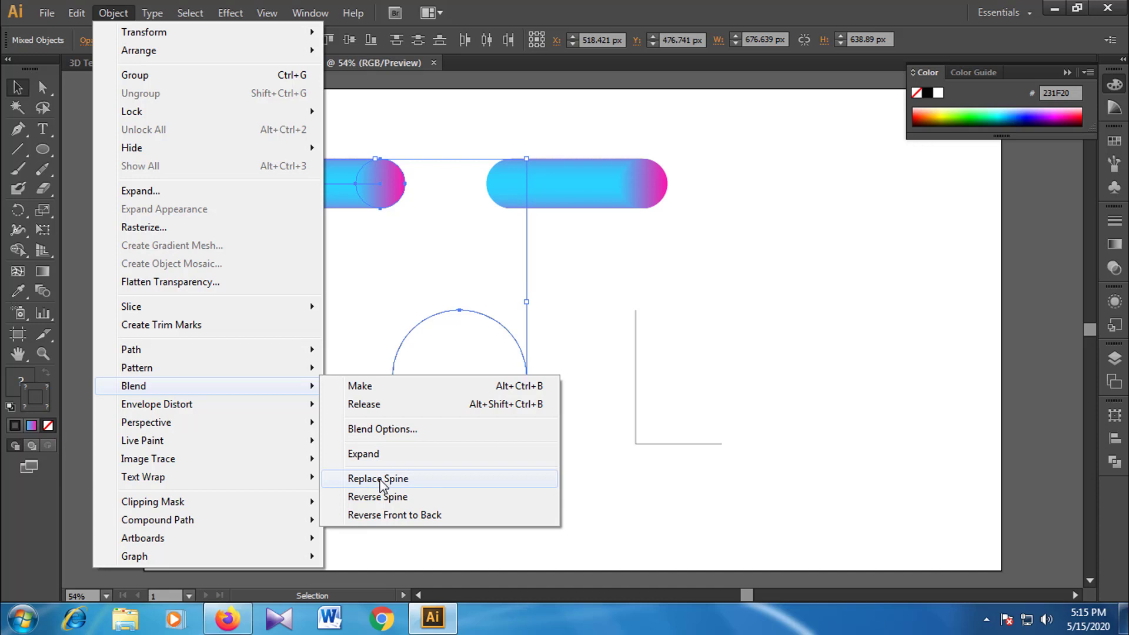
{"action": "left_click", "coordinate": [382, 479]}
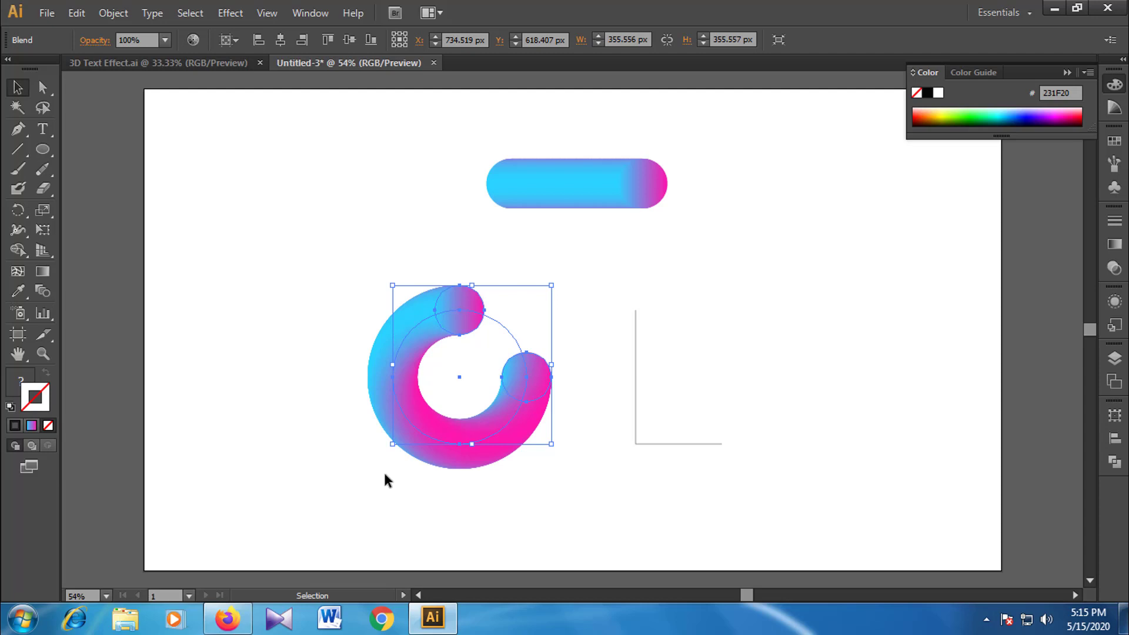
{"action": "left_click", "coordinate": [386, 481]}
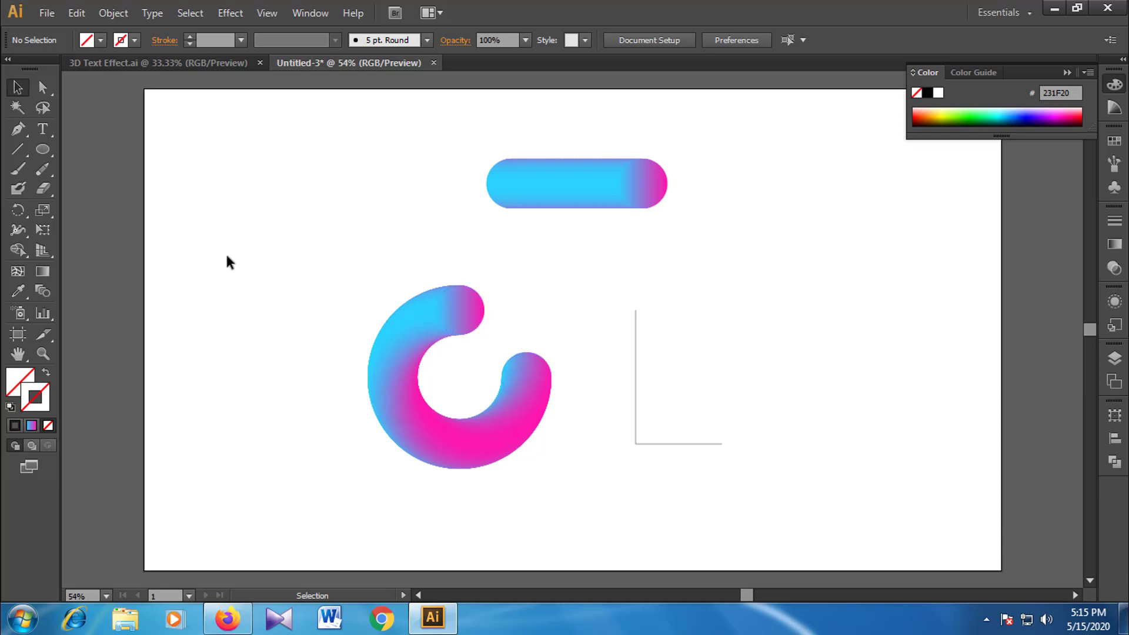
Add an anchor point on the ring's spine so the blend wraps into a full O
{"action": "left_click", "coordinate": [421, 322]}
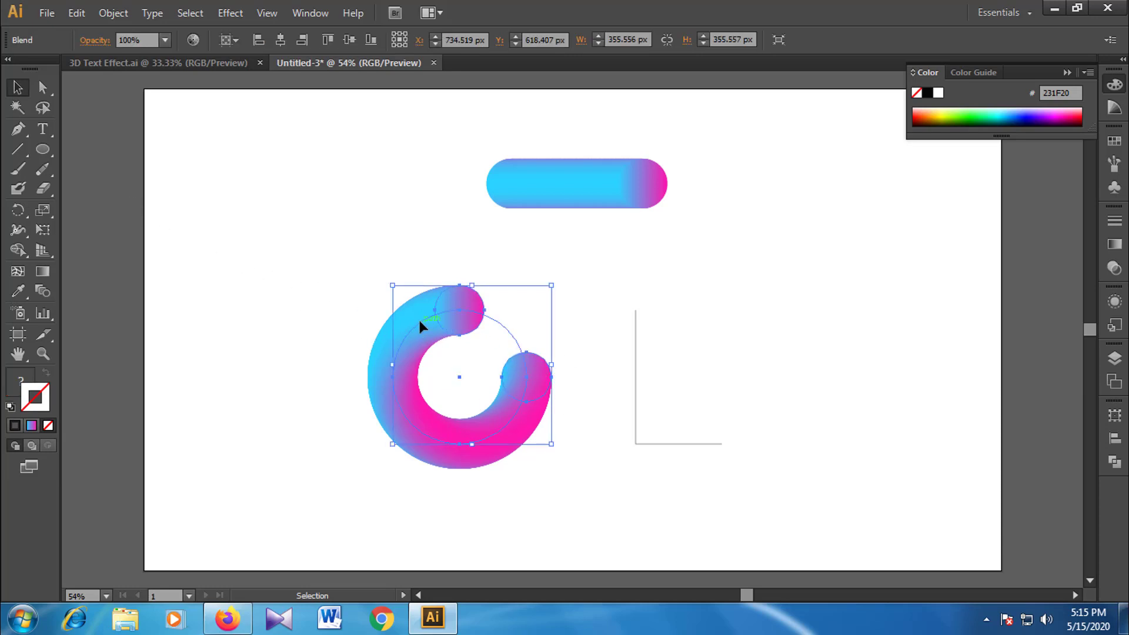
{"action": "left_click", "coordinate": [18, 128]}
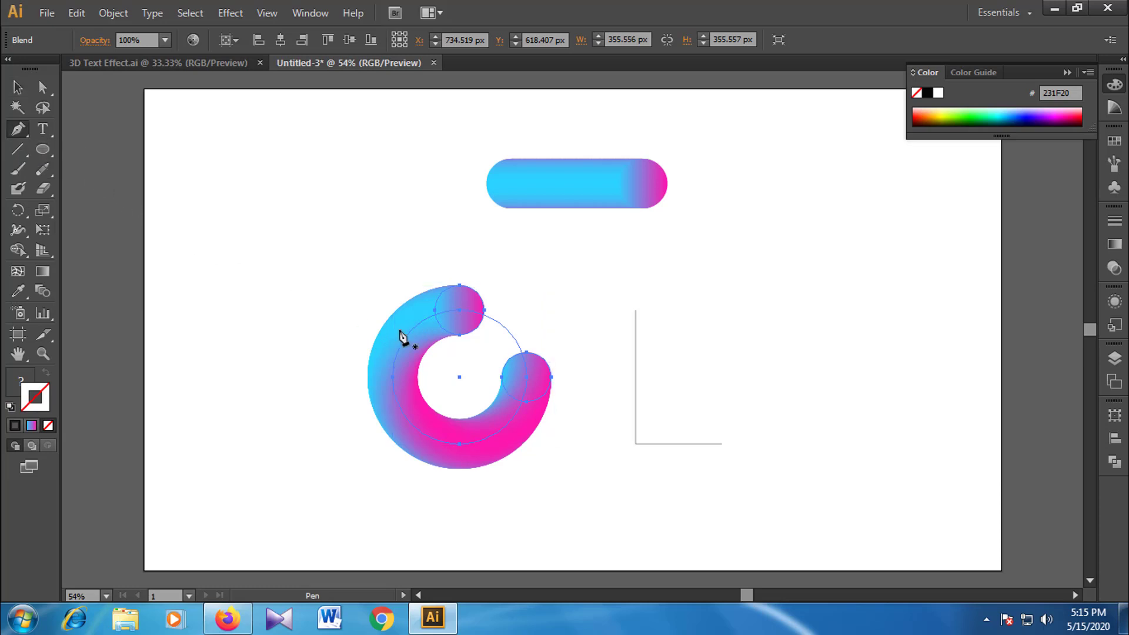
{"action": "left_click", "coordinate": [533, 375]}
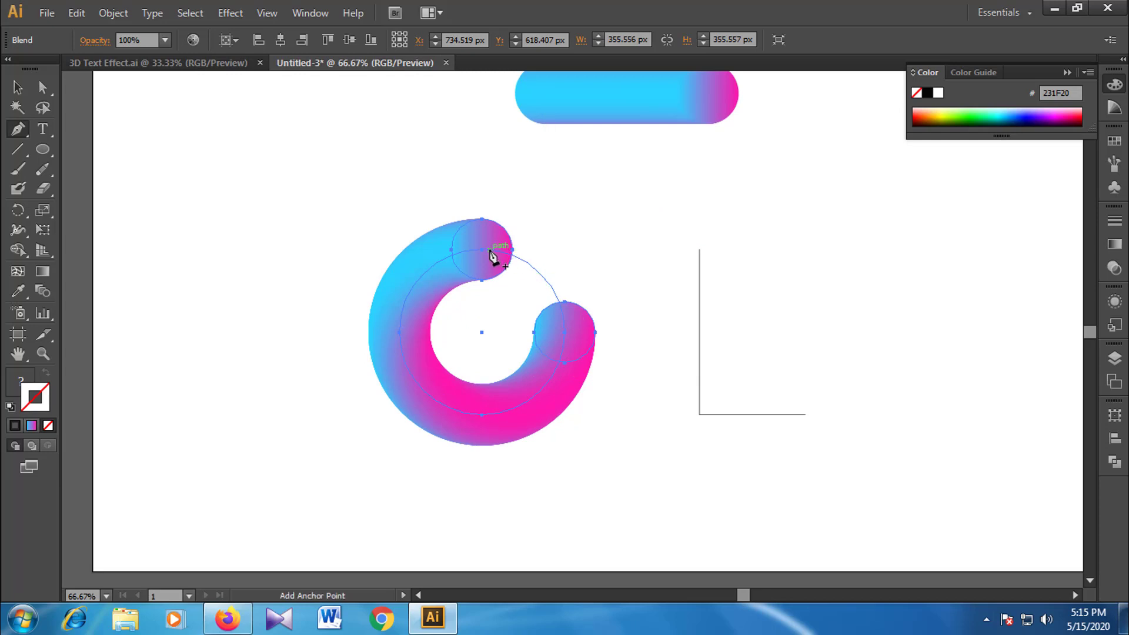
{"action": "left_click", "coordinate": [491, 252]}
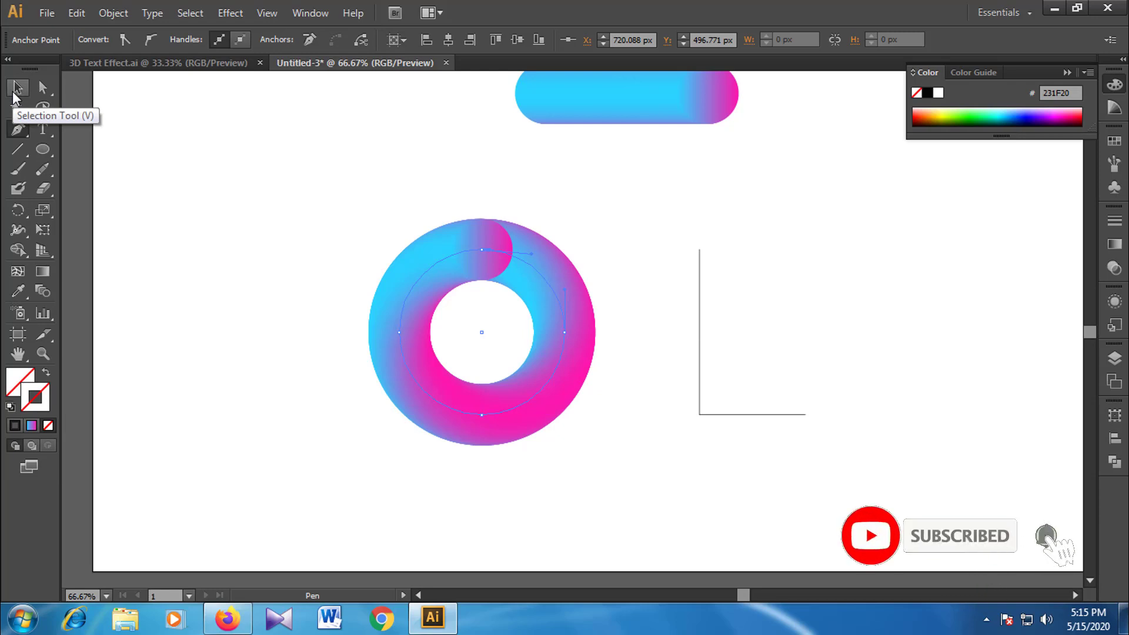
{"action": "left_click", "coordinate": [16, 90]}
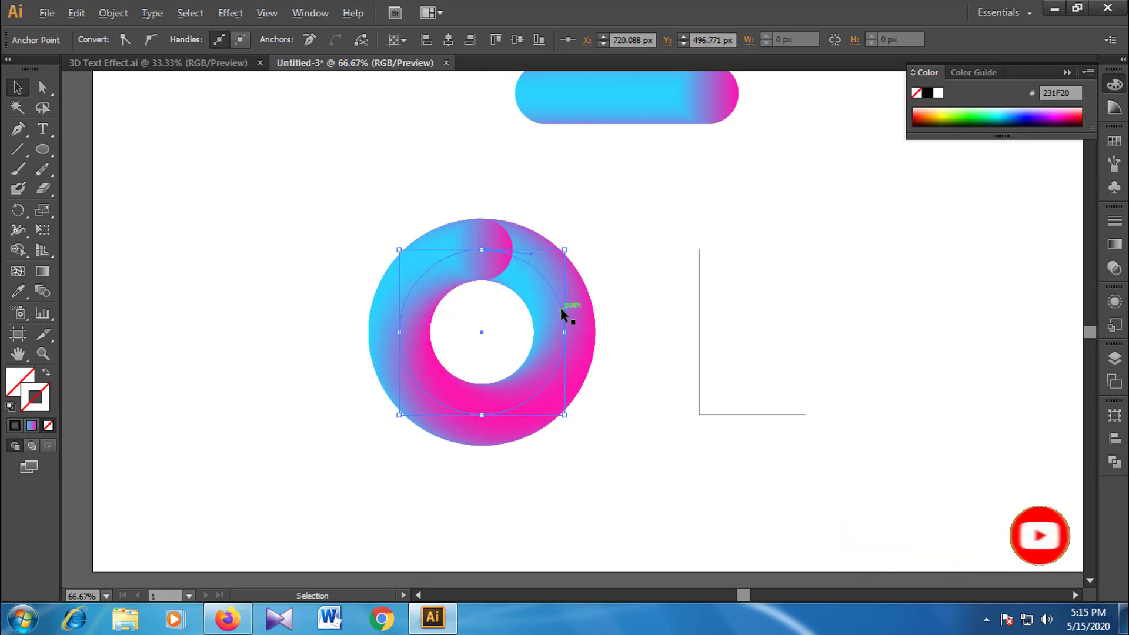
{"action": "left_click", "coordinate": [644, 282]}
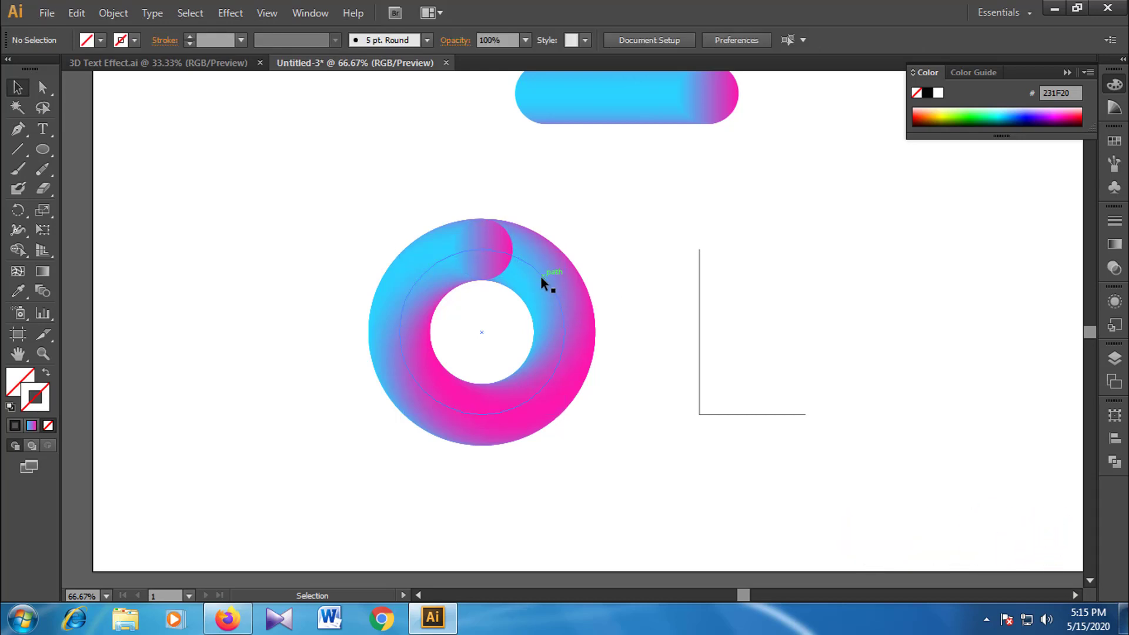
{"action": "left_click", "coordinate": [541, 278]}
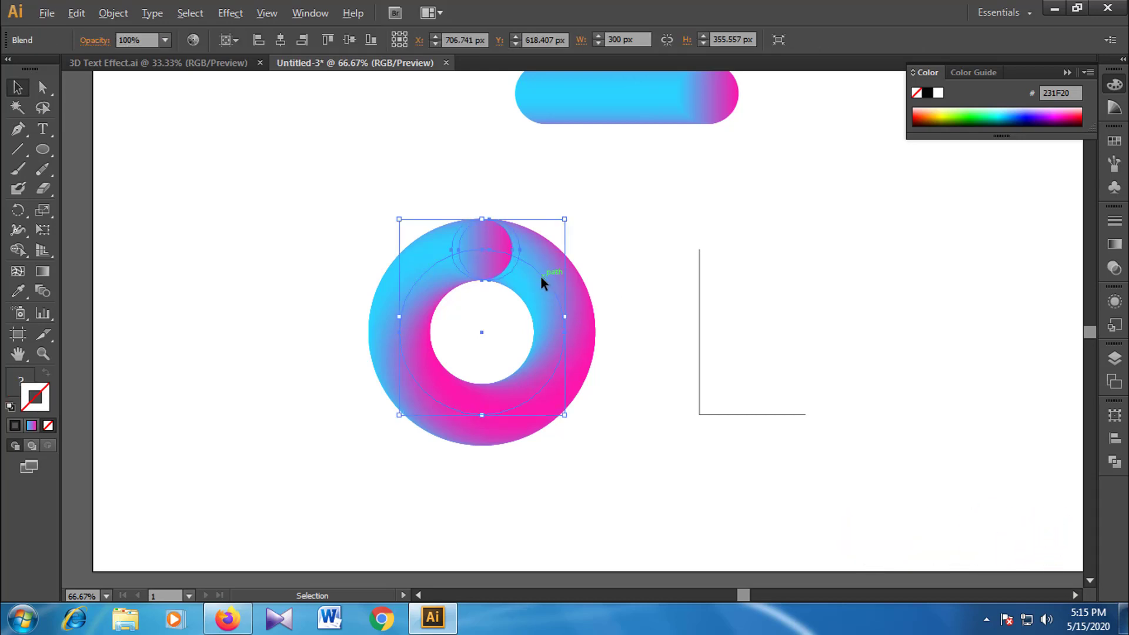
Copy the ring to its left, then shift both rings and the L line right
{"action": "left_click_drag", "start_coordinate": [541, 278], "coordinate": [270, 283]}
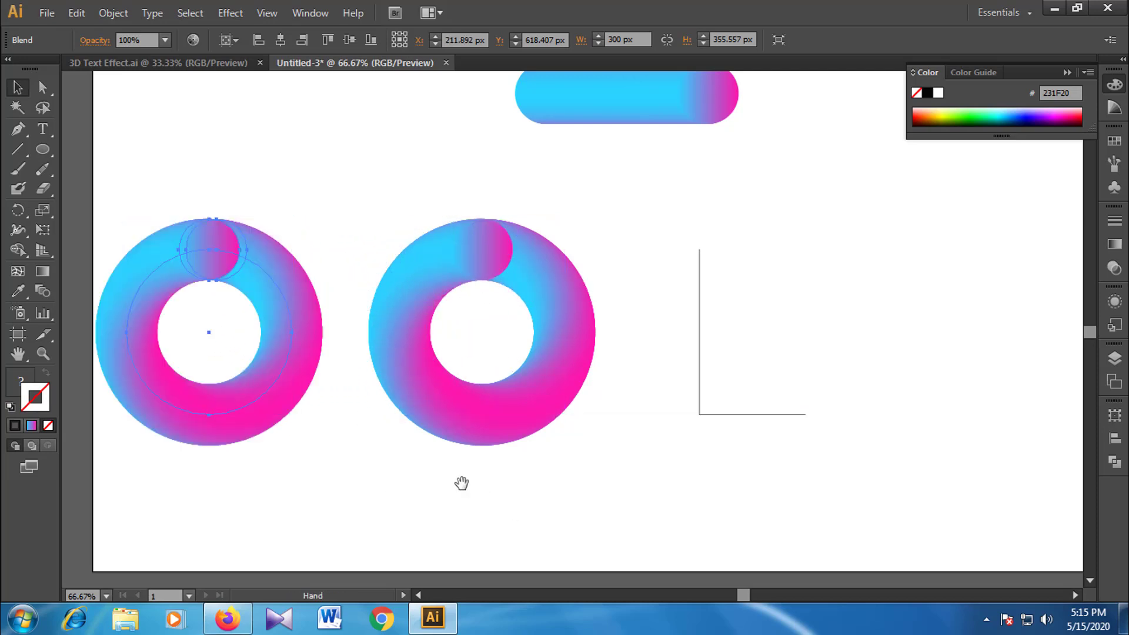
{"action": "key", "text": "z"}
{"action": "left_click", "coordinate": [574, 420], "text": "alt"}
{"action": "left_click", "coordinate": [592, 384], "text": "alt"}
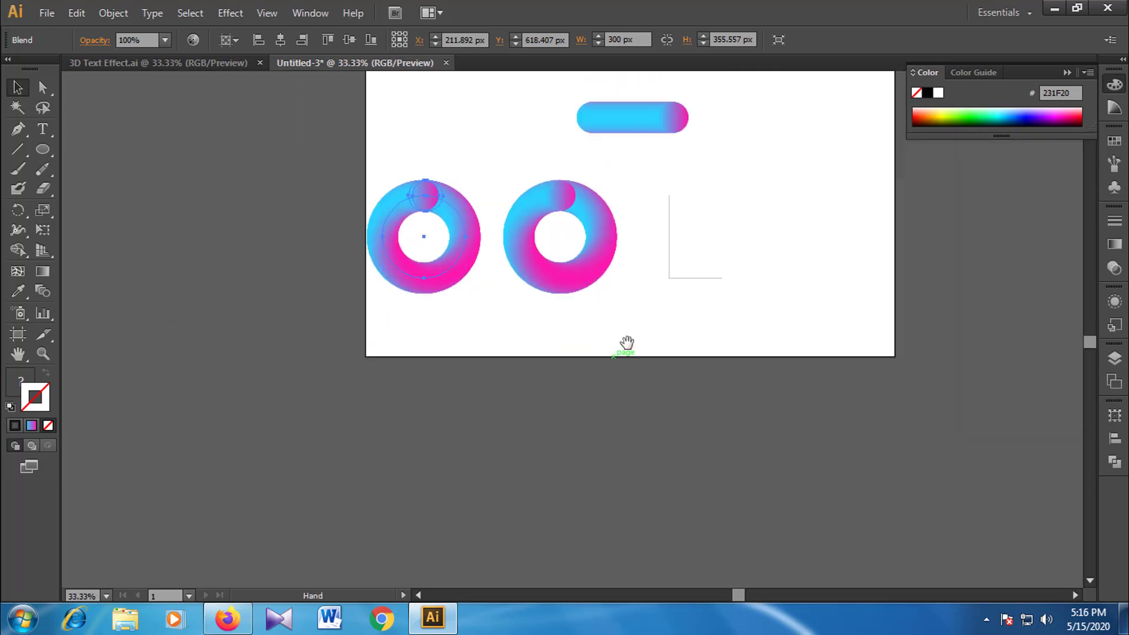
{"action": "key", "text": "v"}
{"action": "left_click", "coordinate": [470, 432], "text": "shift"}
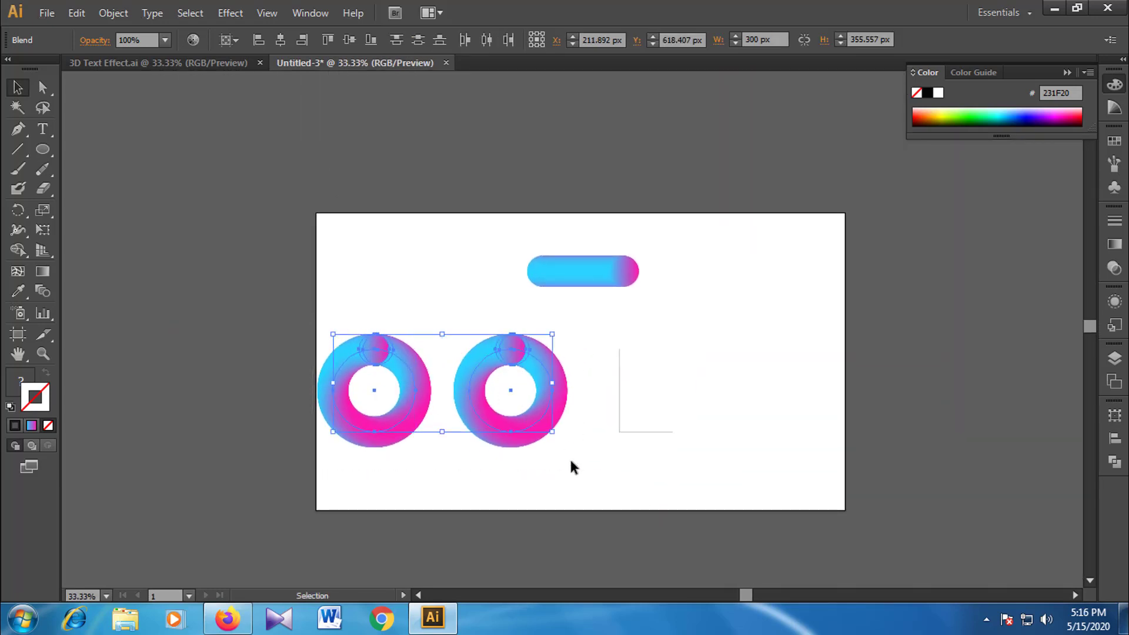
{"action": "mouse_move", "coordinate": [610, 361]}
{"action": "left_mouse_down"}
{"action": "mouse_move", "coordinate": [642, 415]}
{"action": "mouse_move", "coordinate": [762, 397]}
{"action": "left_mouse_up"}
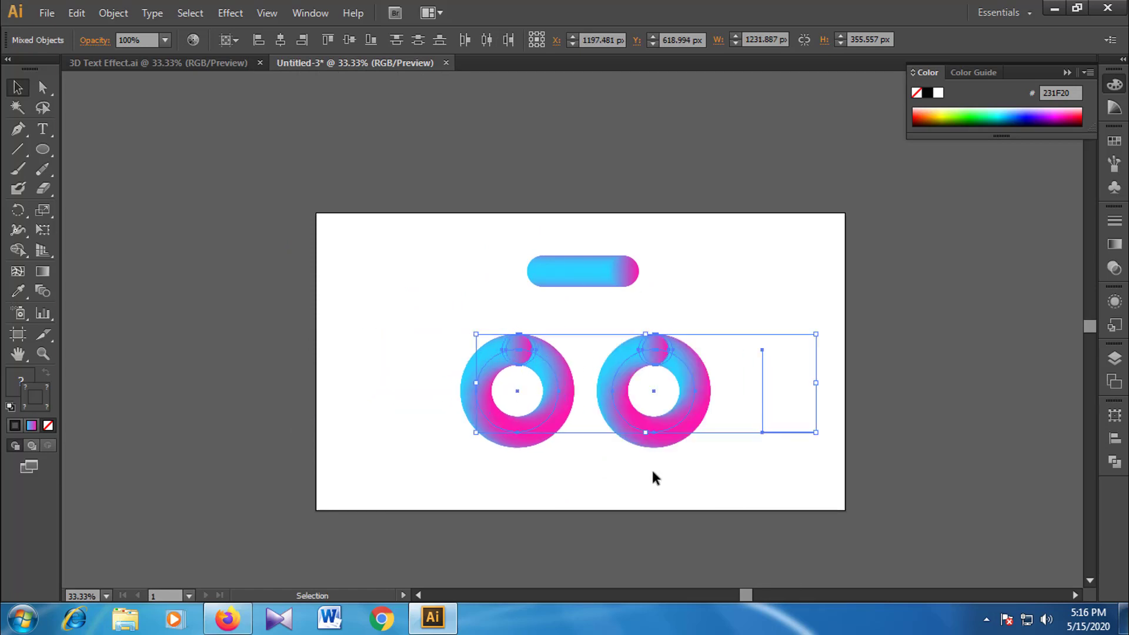
{"action": "left_click", "coordinate": [579, 475]}
Place a third ring copy further left so three O rings sit in a row
{"action": "scroll", "coordinate": [622, 397], "scroll_direction": "up", "scroll_amount": 1}
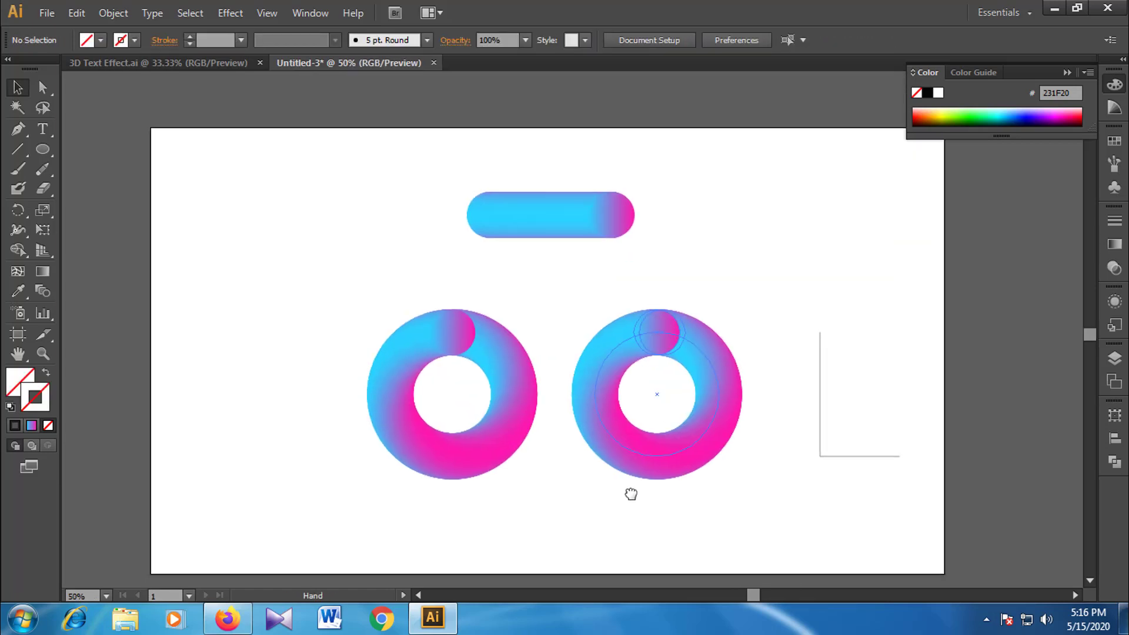
{"action": "left_click", "coordinate": [506, 405]}
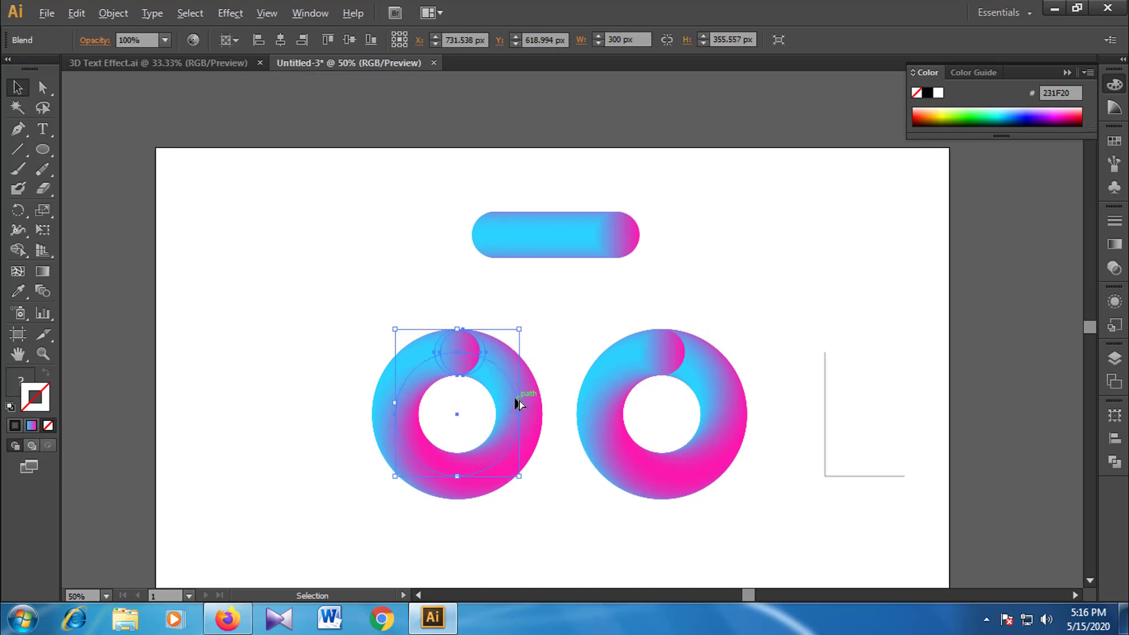
{"action": "left_click_drag", "start_coordinate": [517, 405], "coordinate": [309, 405]}
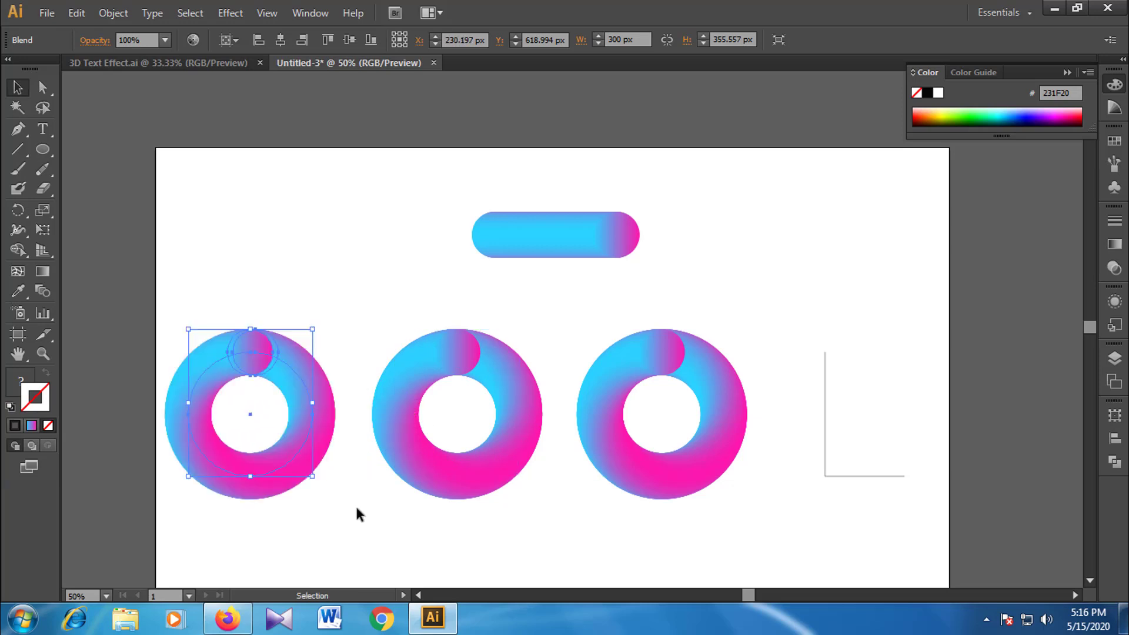
{"action": "left_click", "coordinate": [455, 551]}
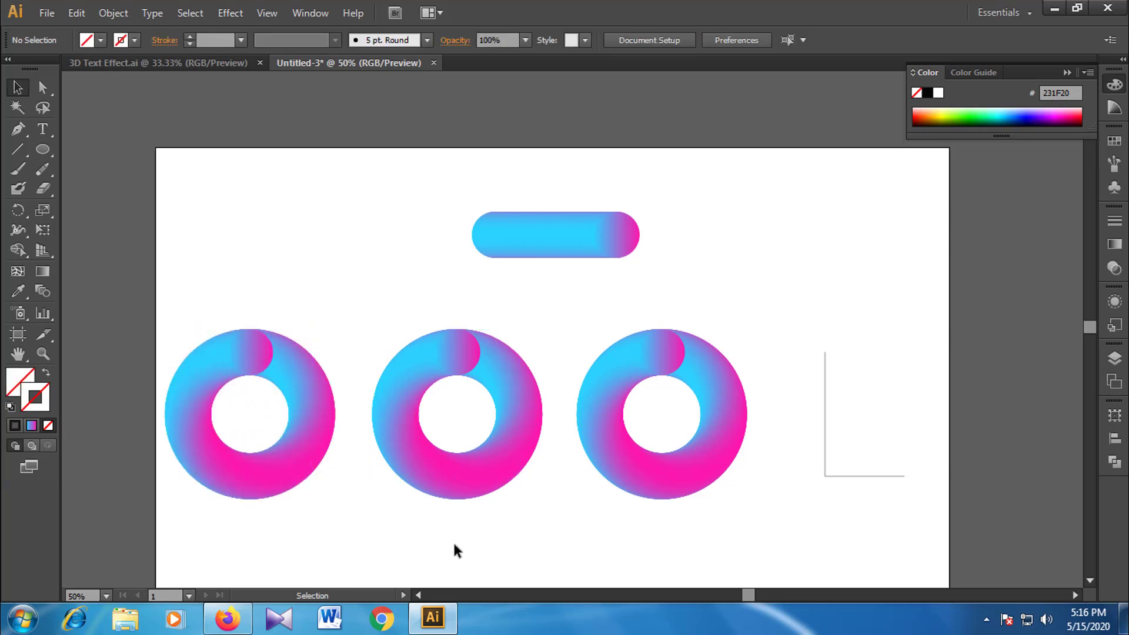
{"action": "left_click", "coordinate": [826, 427]}
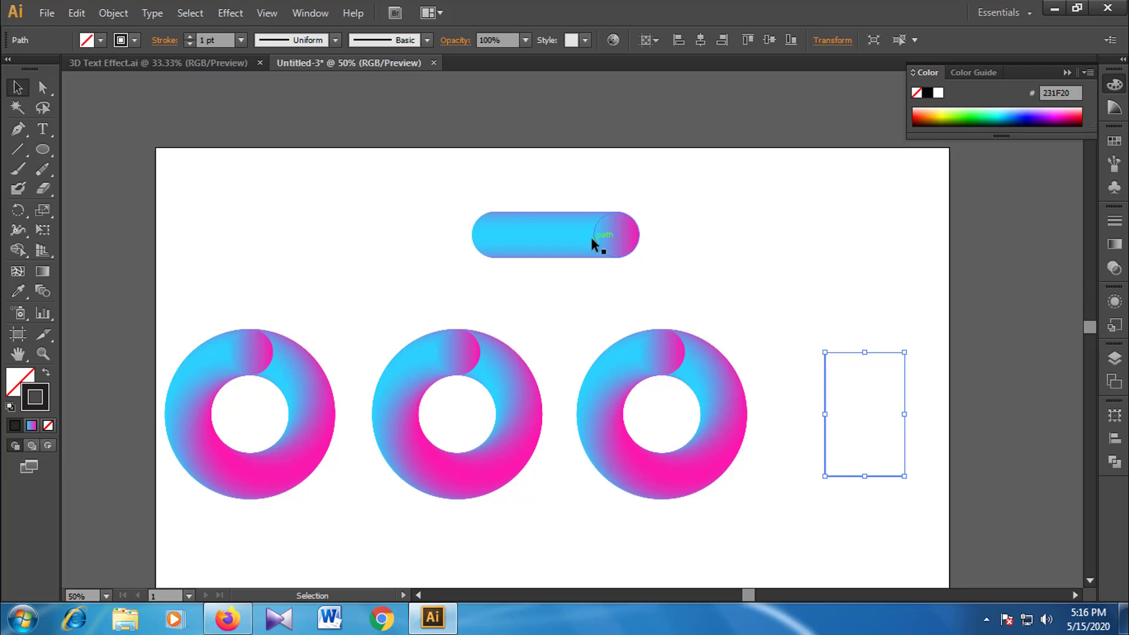
Replace the pill blend's spine with the L path so it forms a gradient L
{"action": "left_click", "coordinate": [591, 238]}
{"action": "left_click", "coordinate": [823, 398], "text": "shift"}
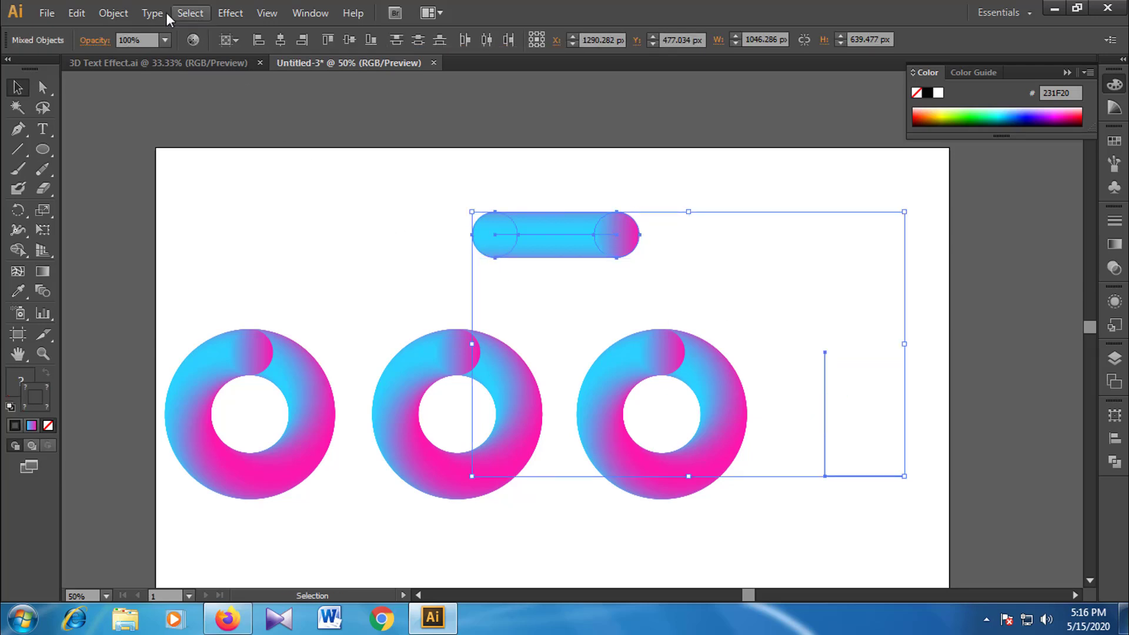
{"action": "left_click", "coordinate": [113, 13]}
{"action": "mouse_move", "coordinate": [133, 386]}
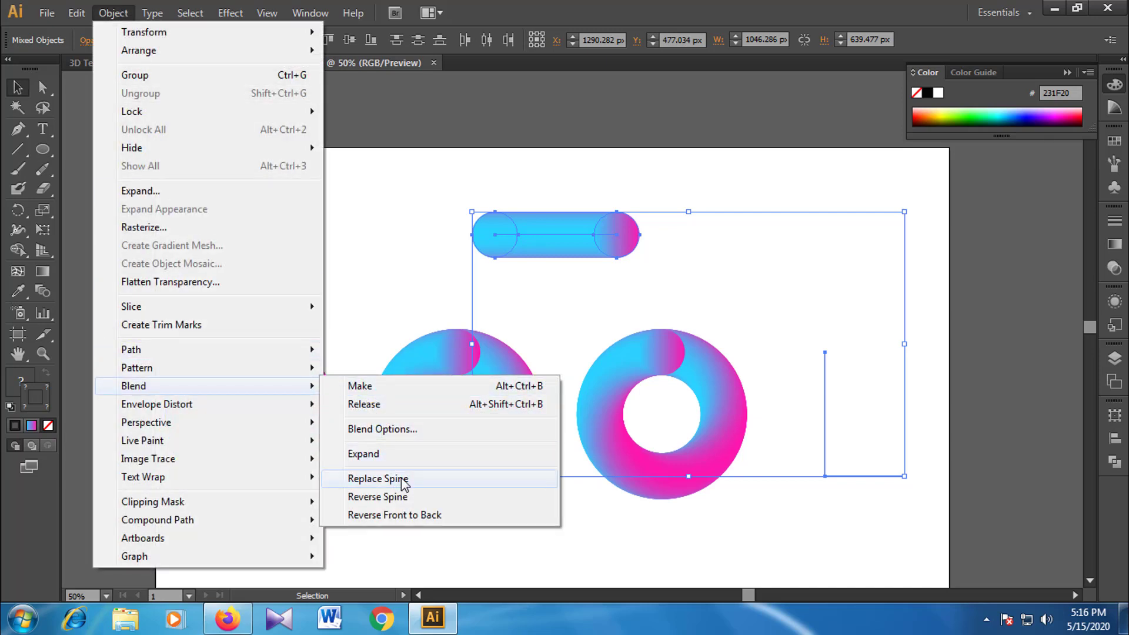
{"action": "left_click", "coordinate": [403, 479]}
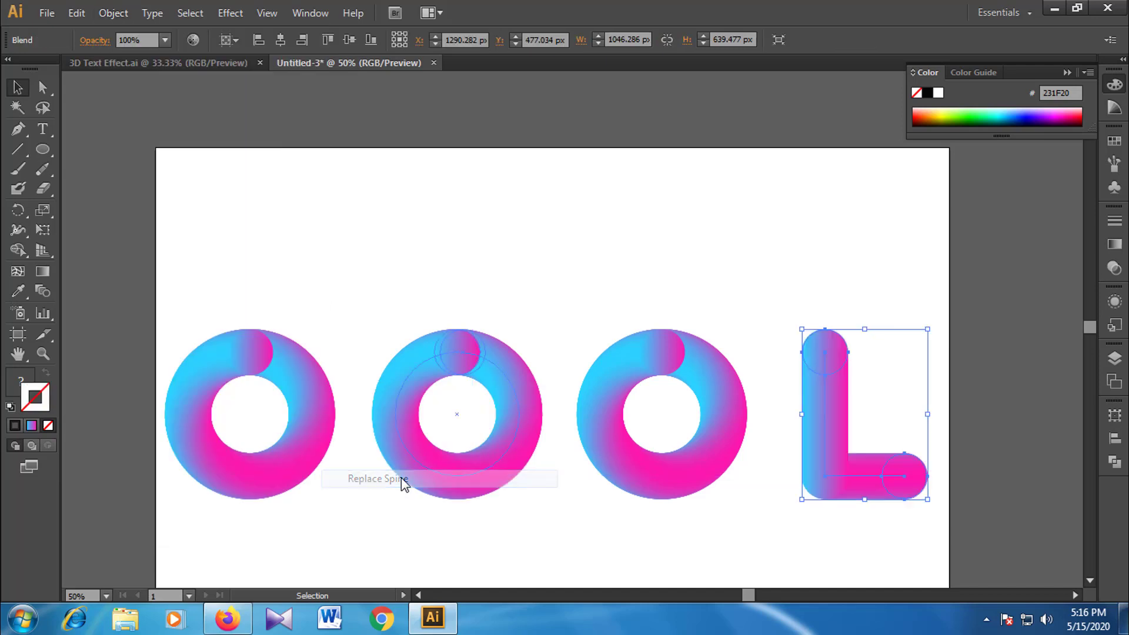
{"action": "left_click", "coordinate": [739, 527]}
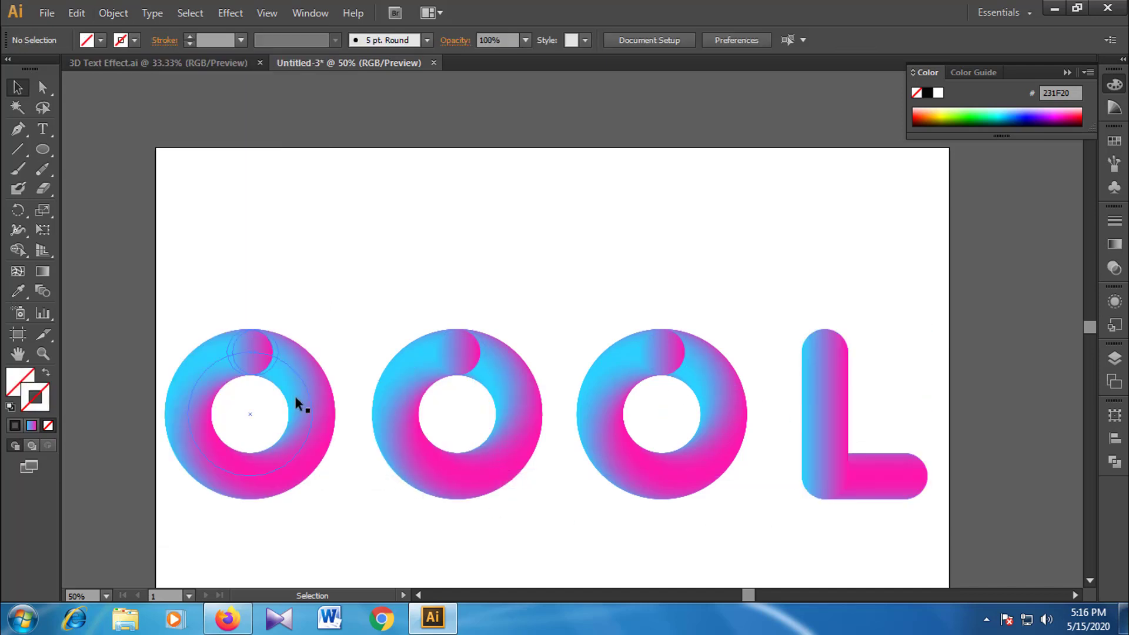
Cut the first ring's spine open with the Pen tool's point edits to shape a gradient C
{"action": "left_click", "coordinate": [265, 355]}
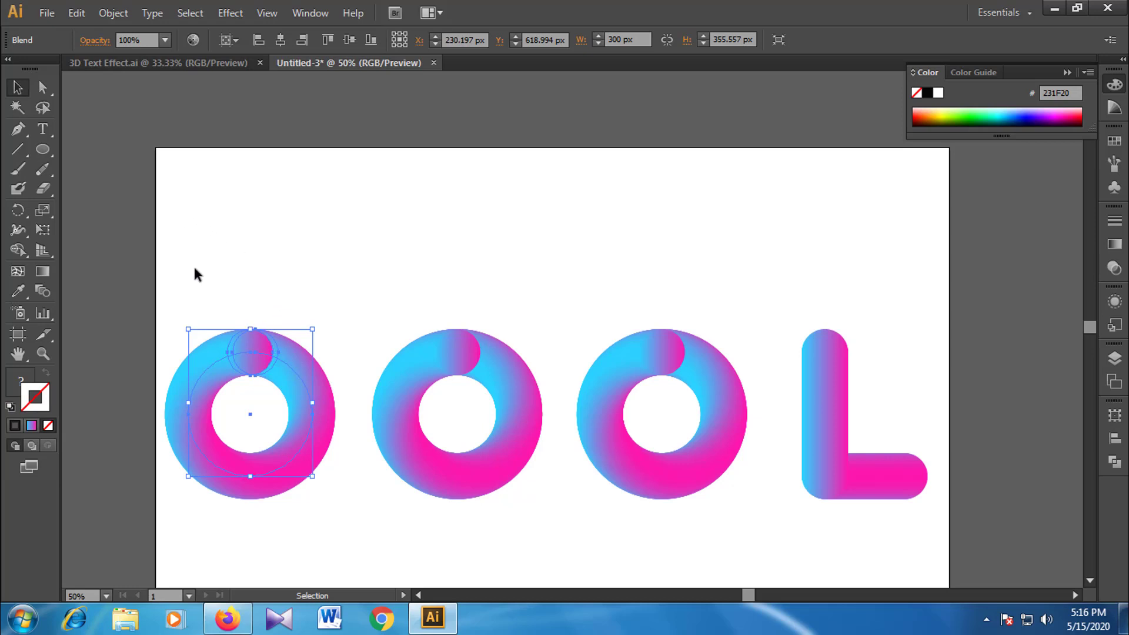
{"action": "left_click", "coordinate": [20, 130]}
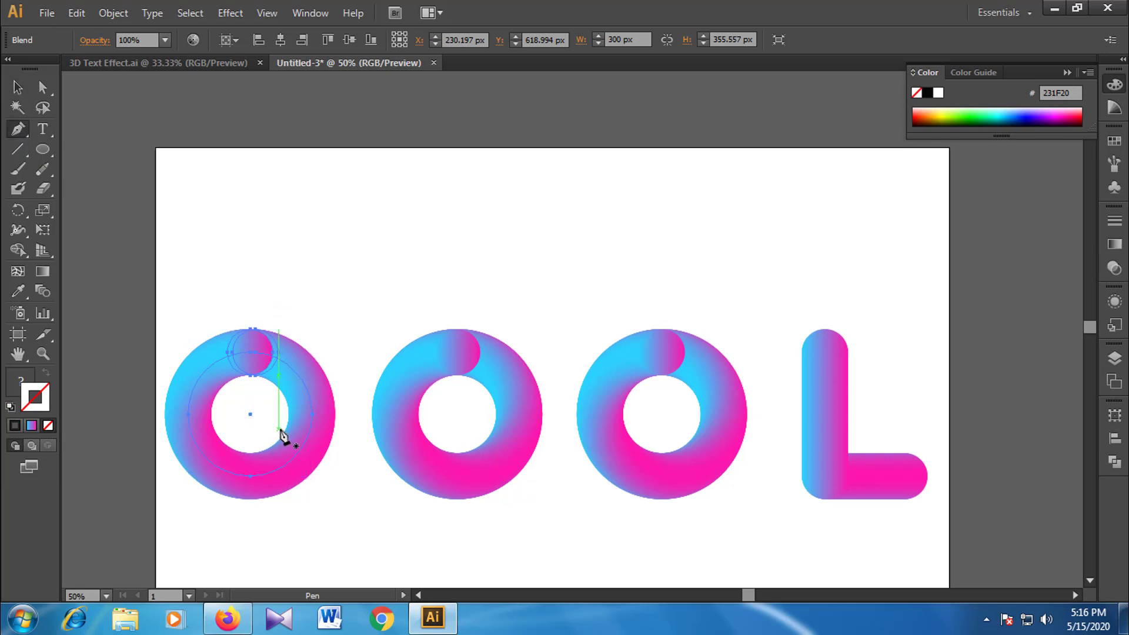
{"action": "key", "text": "ctrl+plus"}
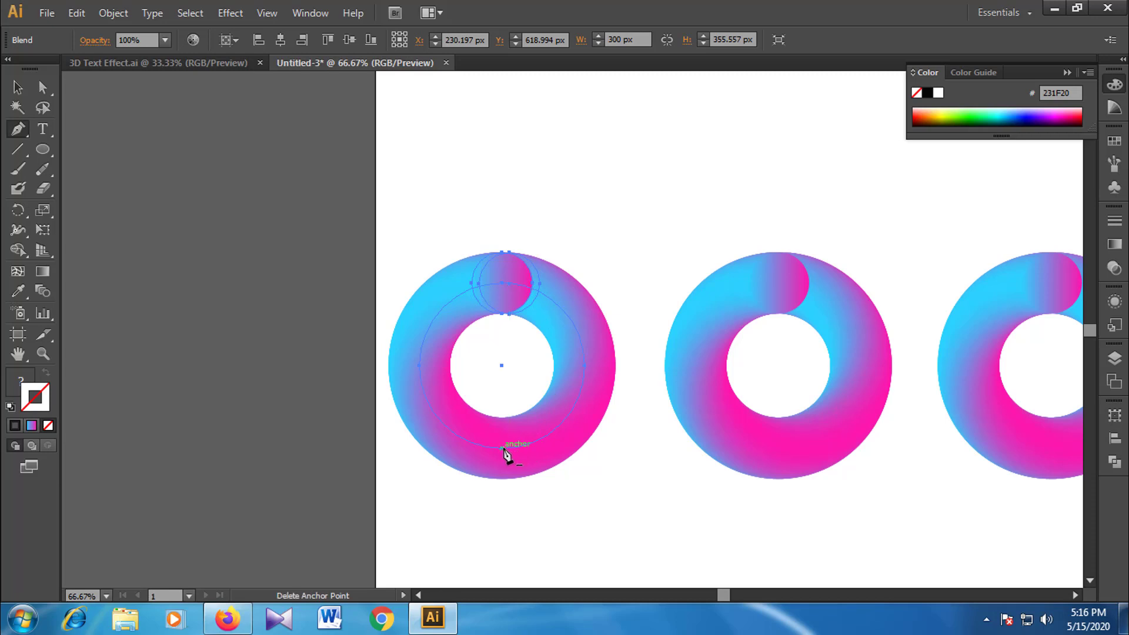
{"action": "left_click", "coordinate": [502, 449]}
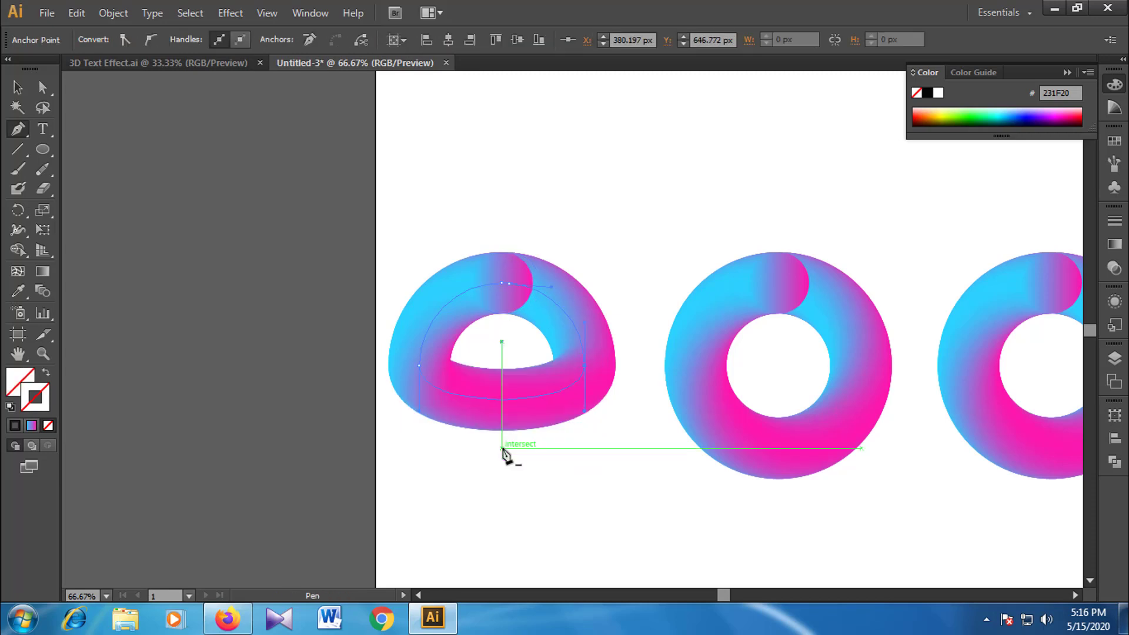
{"action": "key", "text": "ctrl+z"}
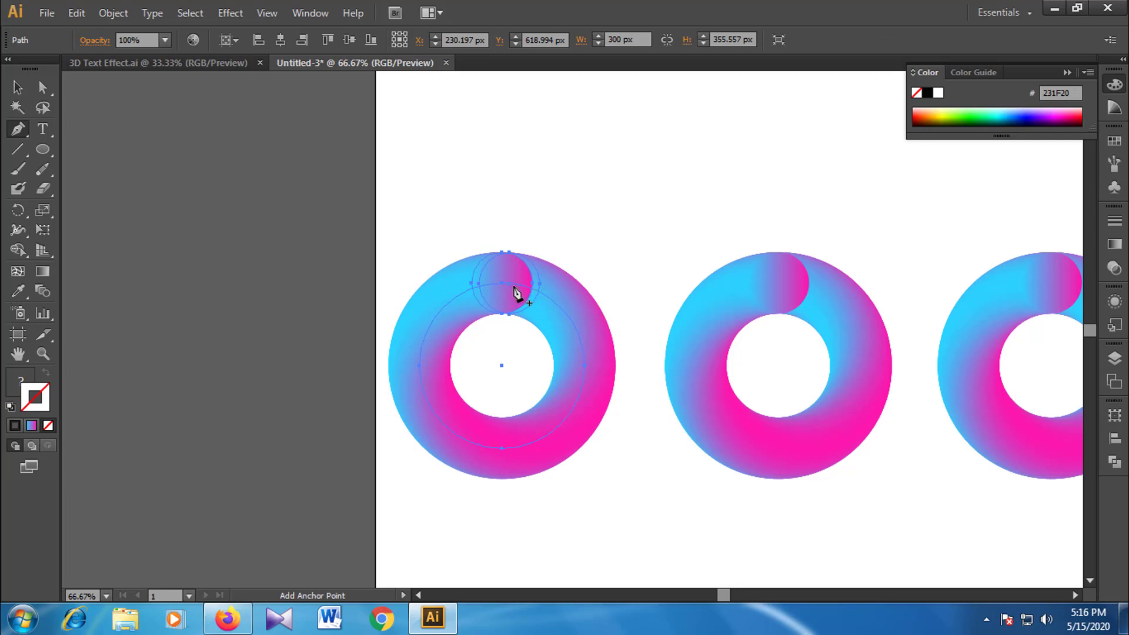
{"action": "left_click", "coordinate": [513, 287]}
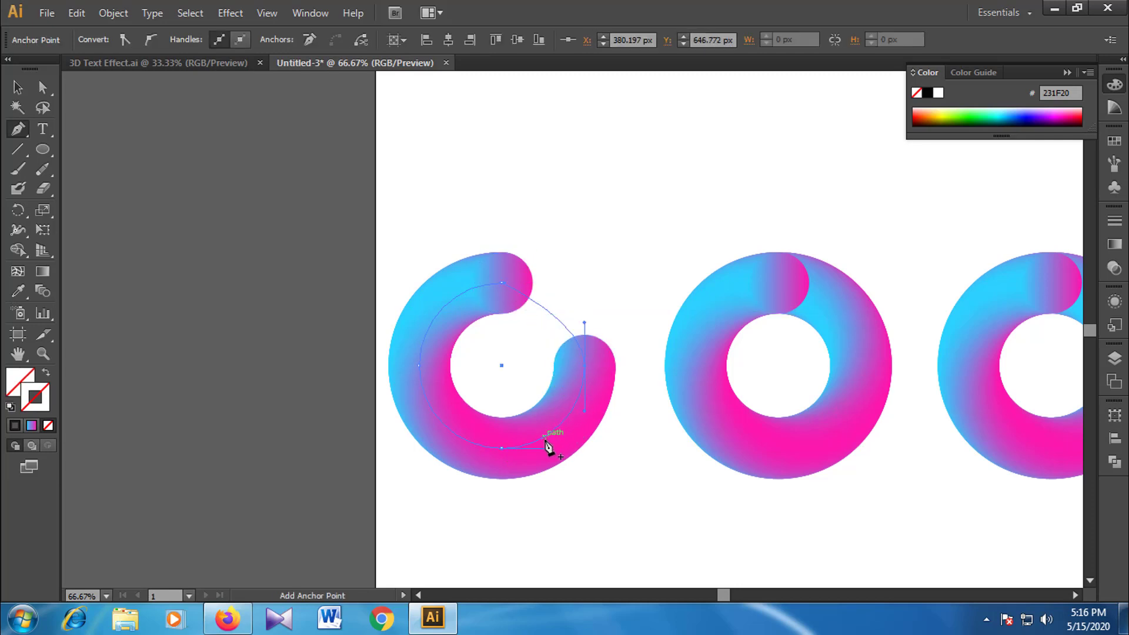
{"action": "left_click", "coordinate": [502, 448]}
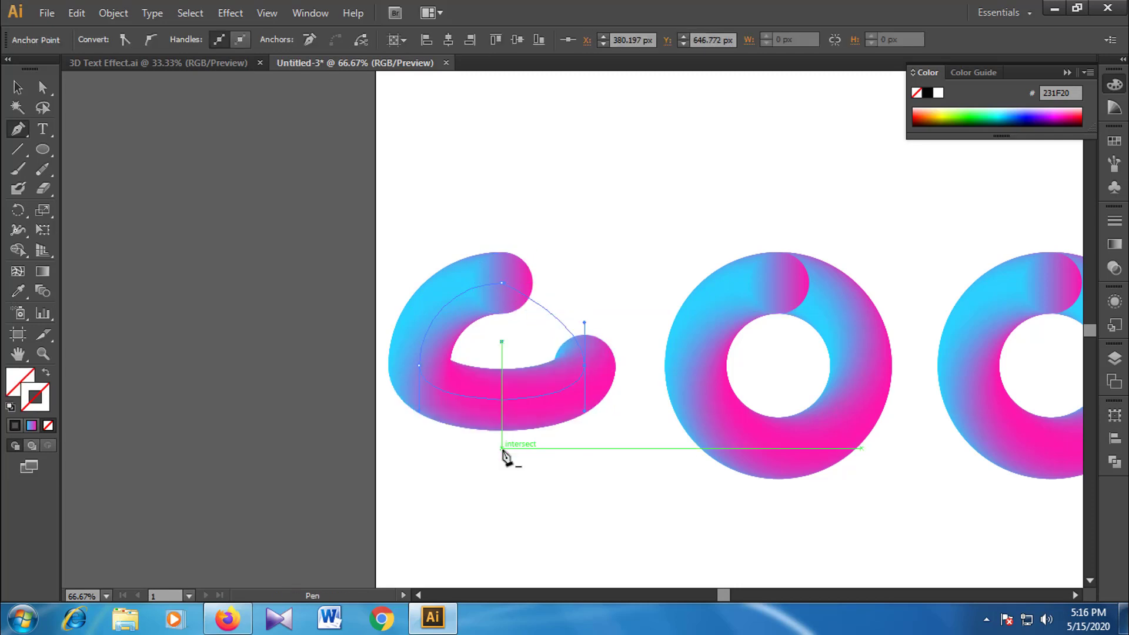
{"action": "key", "text": "ctrl+z"}
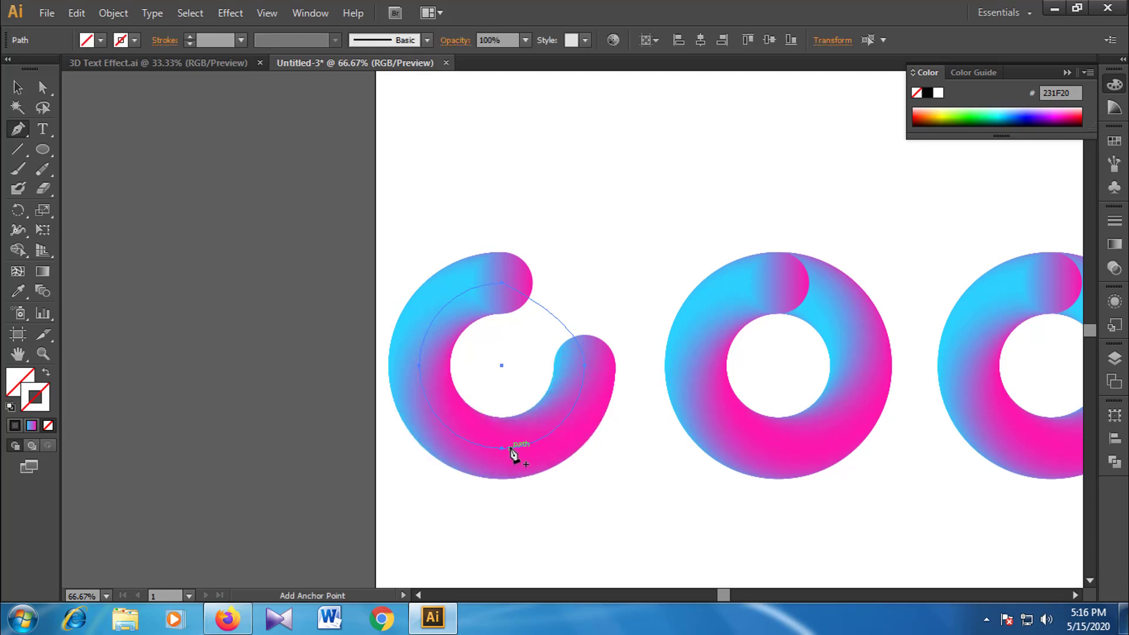
{"action": "left_click", "coordinate": [509, 449]}
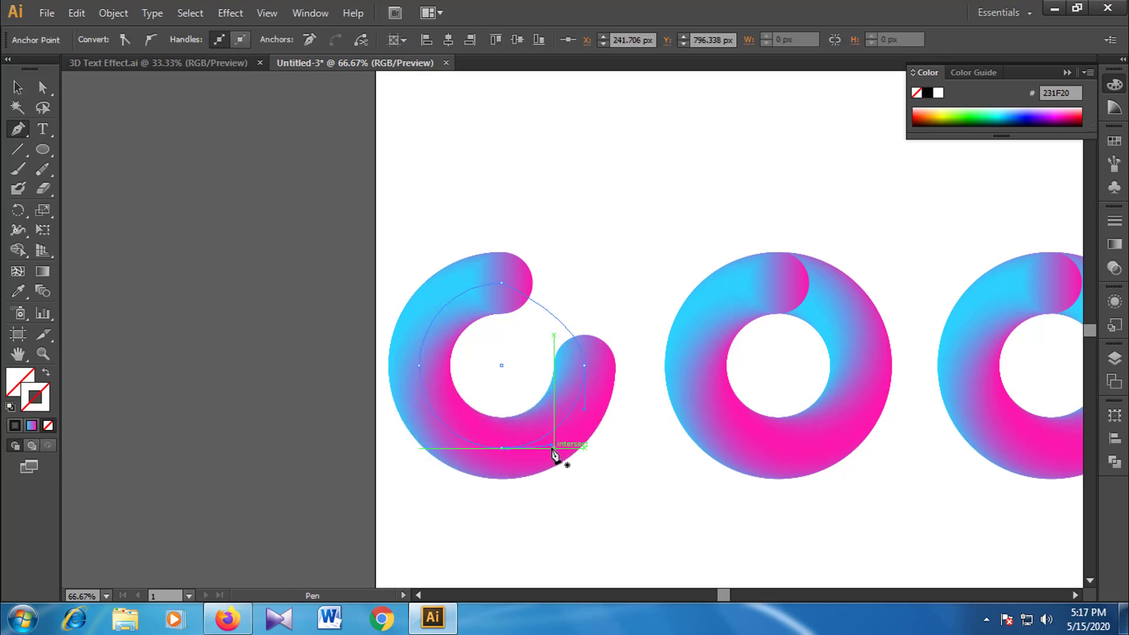
{"action": "key", "text": "ctrl+z"}
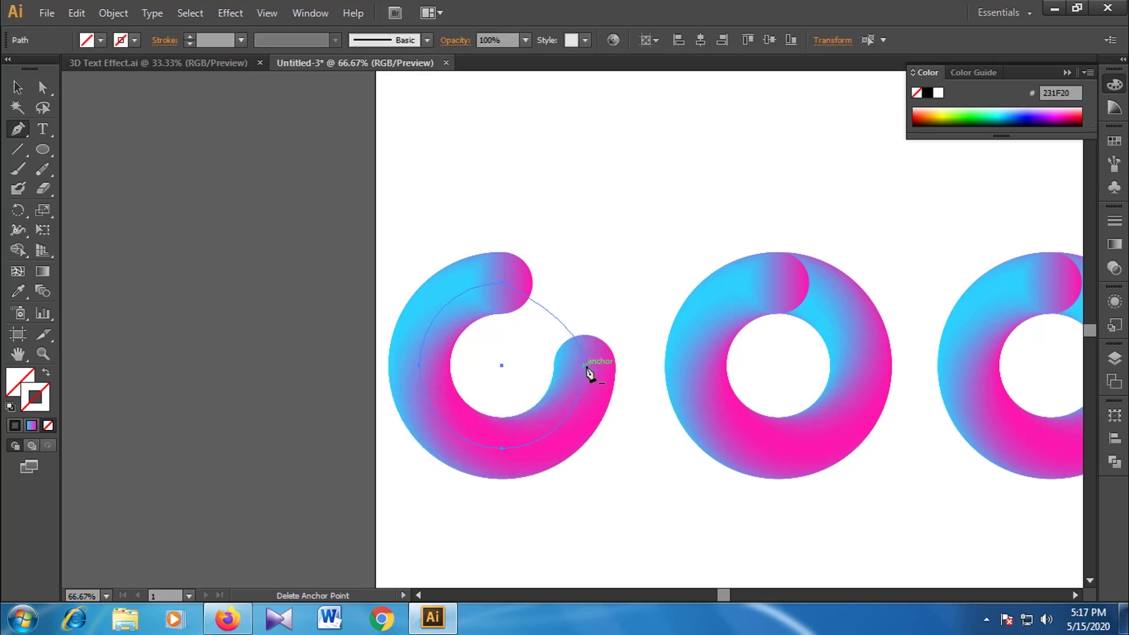
{"action": "left_click", "coordinate": [587, 370]}
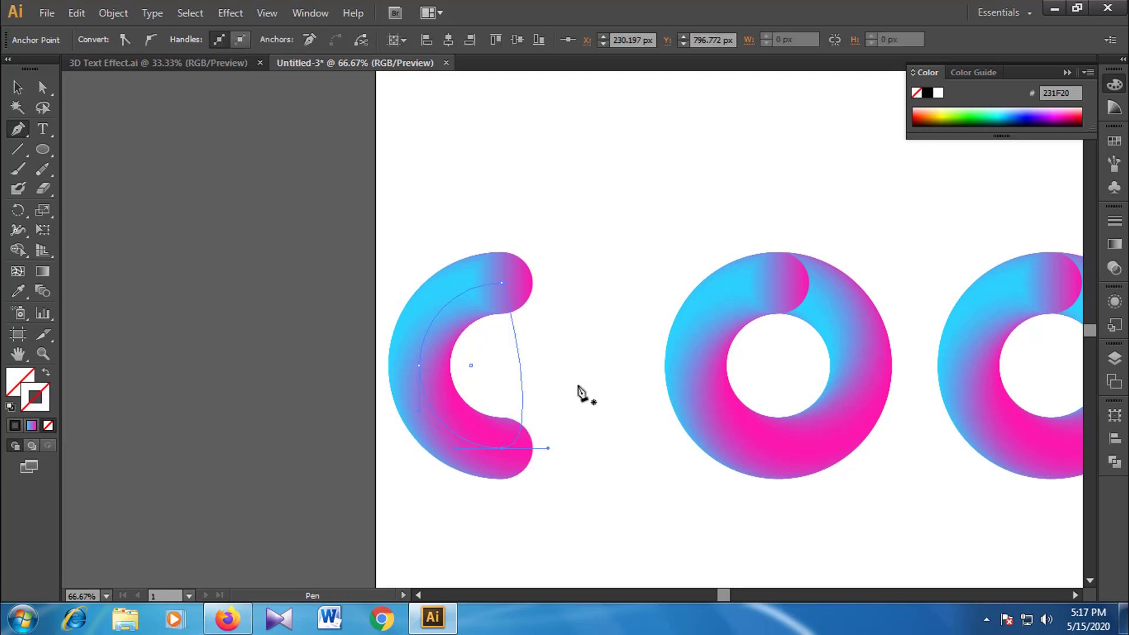
{"action": "left_click", "coordinate": [23, 90]}
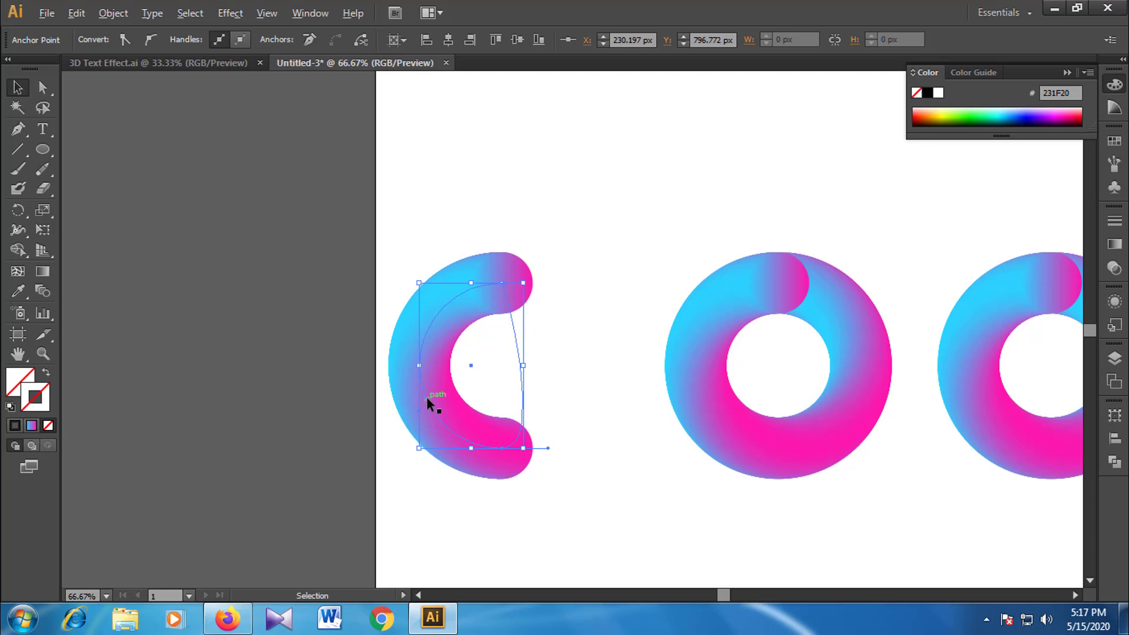
Move the C right, closer to the O rings
{"action": "left_click_drag", "start_coordinate": [427, 400], "coordinate": [506, 406]}
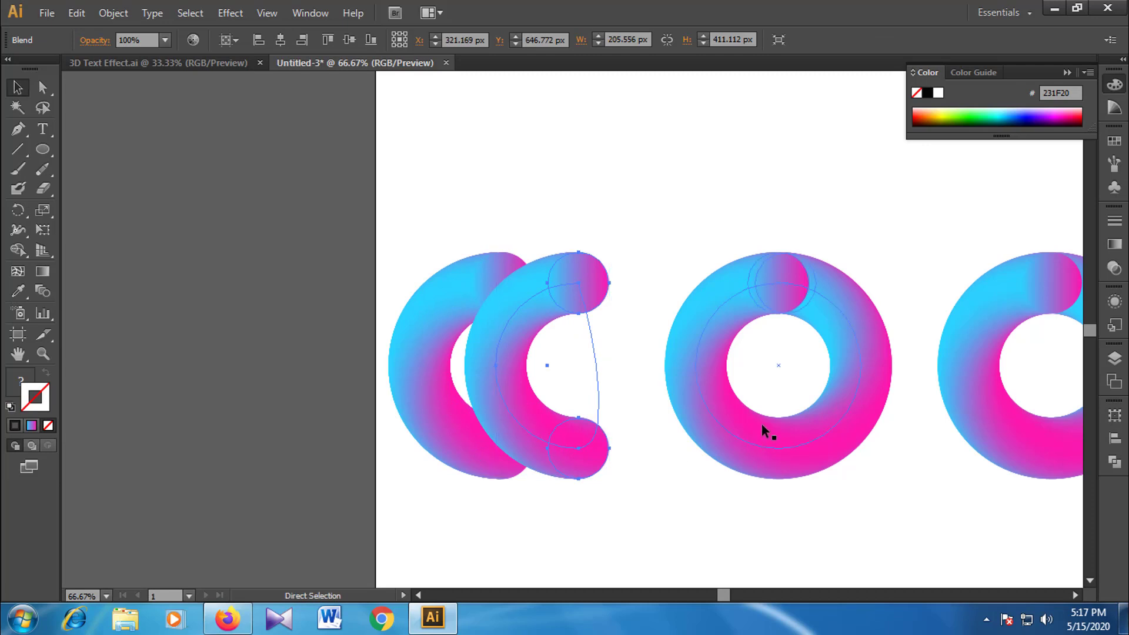
{"action": "key", "text": "ctrl+z"}
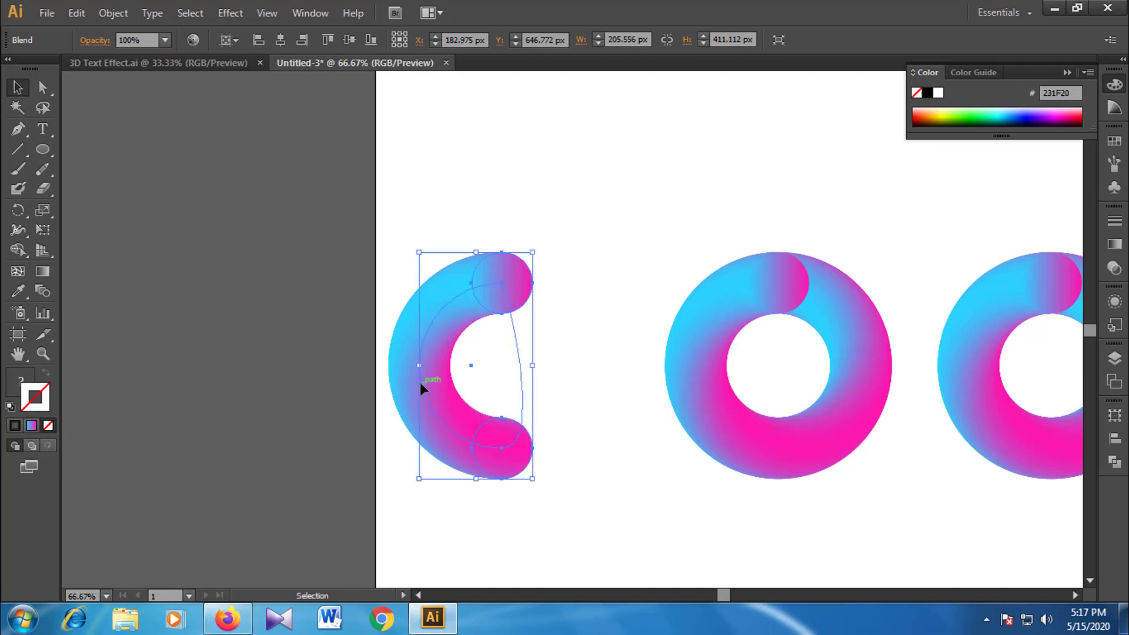
{"action": "left_click_drag", "start_coordinate": [421, 383], "coordinate": [509, 384]}
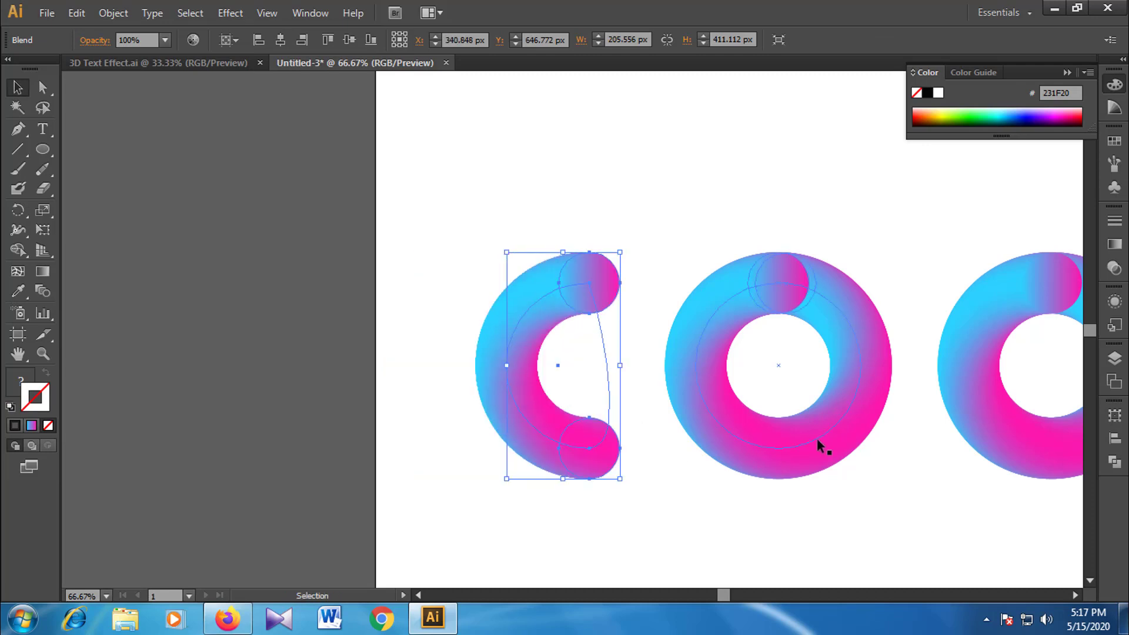
Zoom out to the whole COOL word and open the L blend in Isolation Mode
{"action": "key", "text": "space"}
{"action": "key", "text": "ctrl+minus"}
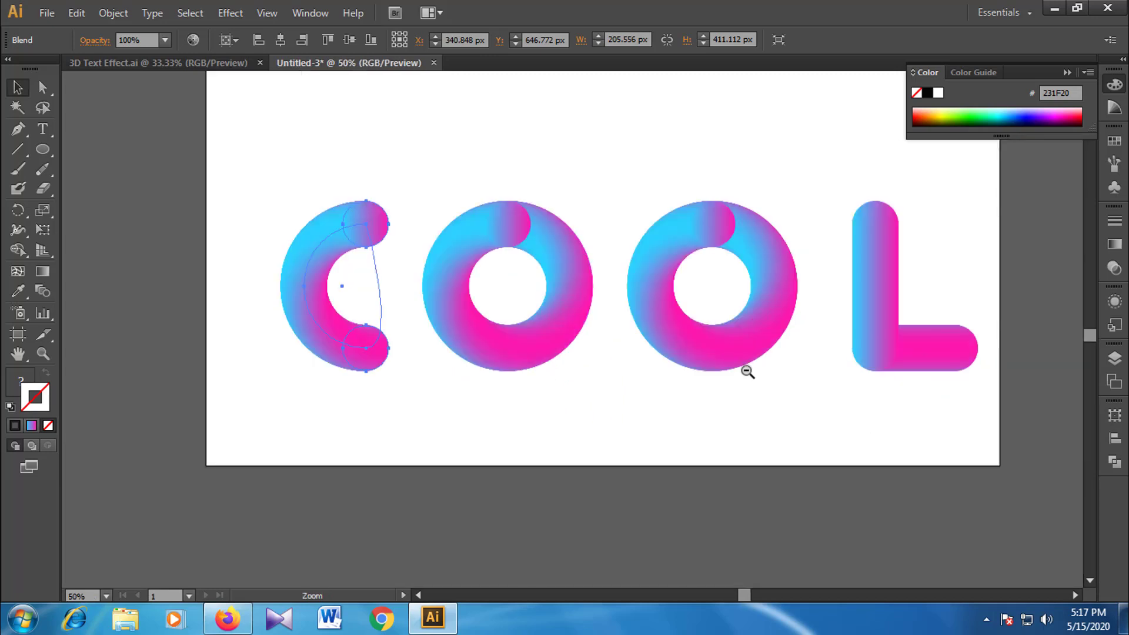
{"action": "left_click_drag", "start_coordinate": [686, 361], "coordinate": [667, 475]}
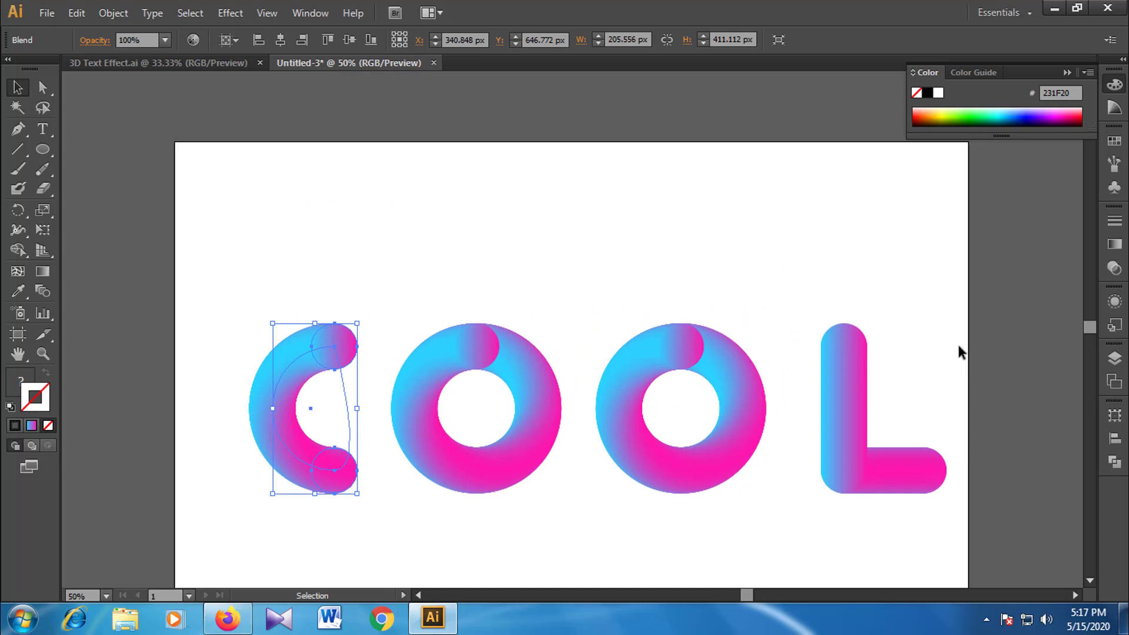
{"action": "double_click", "coordinate": [852, 418]}
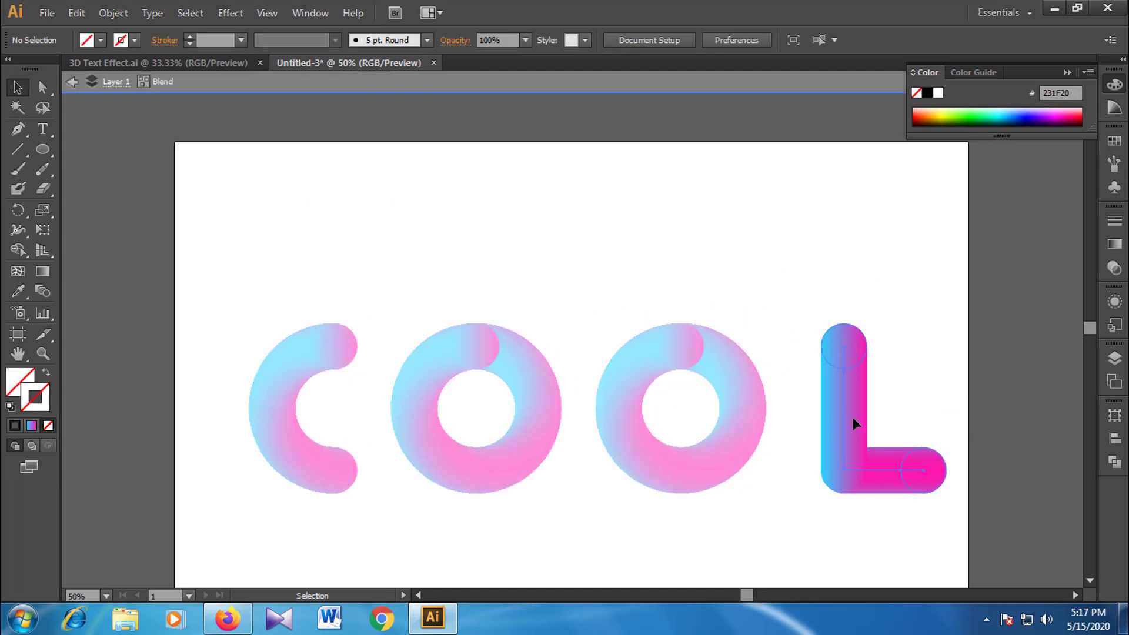
Exit Isolation Mode and nudge the L and the first O left
{"action": "double_click", "coordinate": [792, 289]}
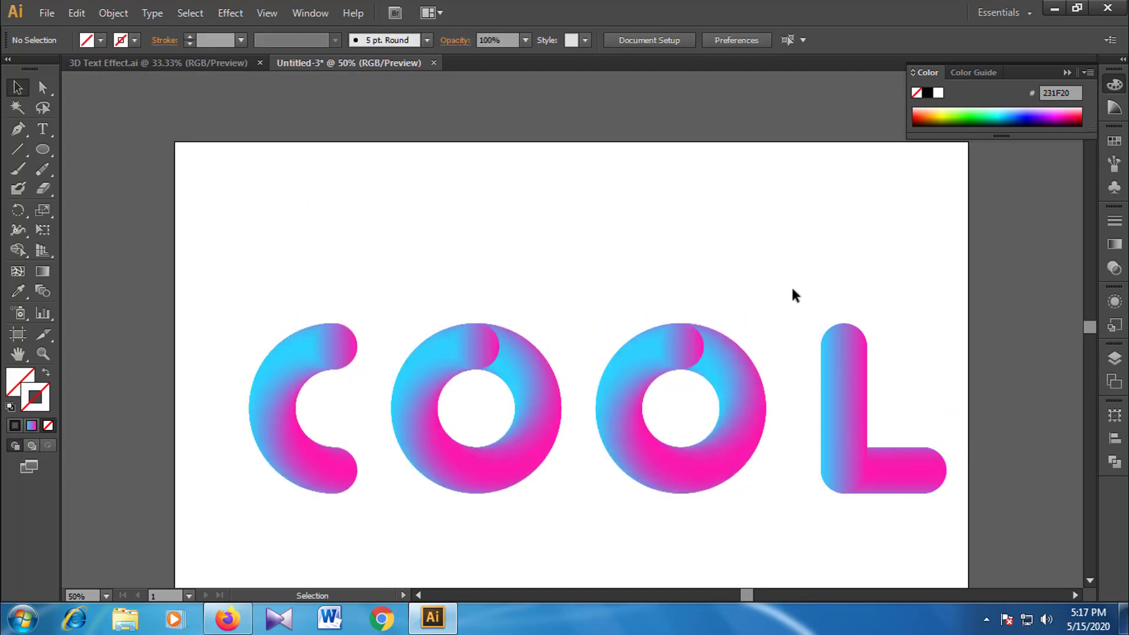
{"action": "left_click", "coordinate": [854, 427]}
{"action": "key", "text": "shift+Left"}
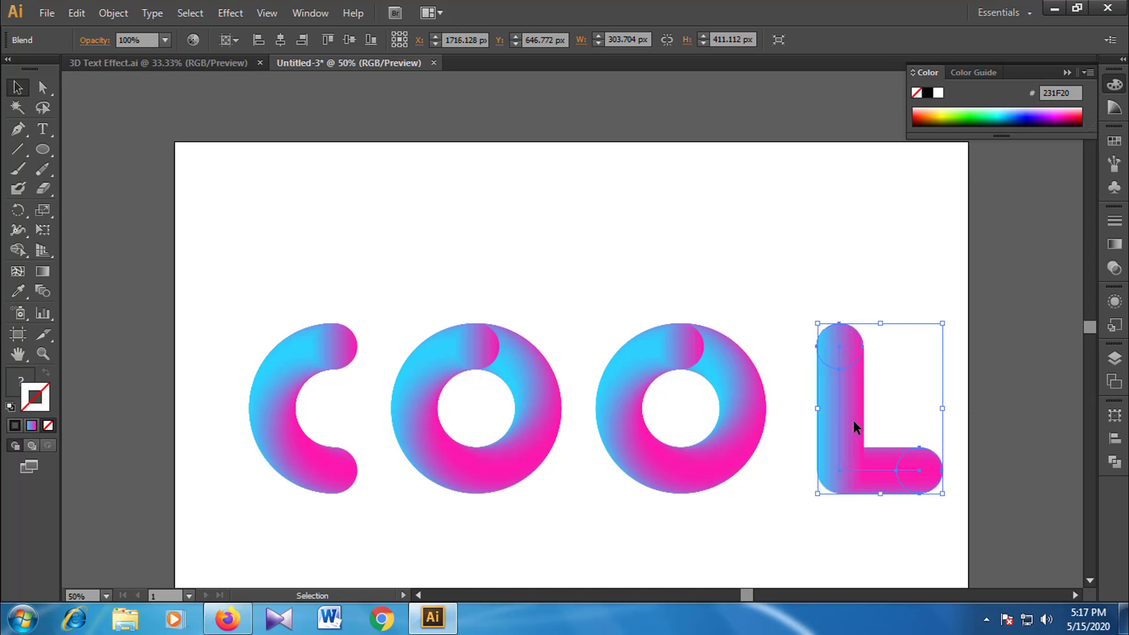
{"action": "key", "text": "shift+Left"}
{"action": "key", "text": "shift+Left"}
{"action": "key", "text": "shift+Left"}
{"action": "key", "text": "shift+Left"}
{"action": "key", "text": "shift+Left"}
{"action": "key", "text": "shift+Left"}
{"action": "key", "text": "shift+Left"}
{"action": "key", "text": "shift+Left"}
{"action": "key", "text": "shift+Left"}
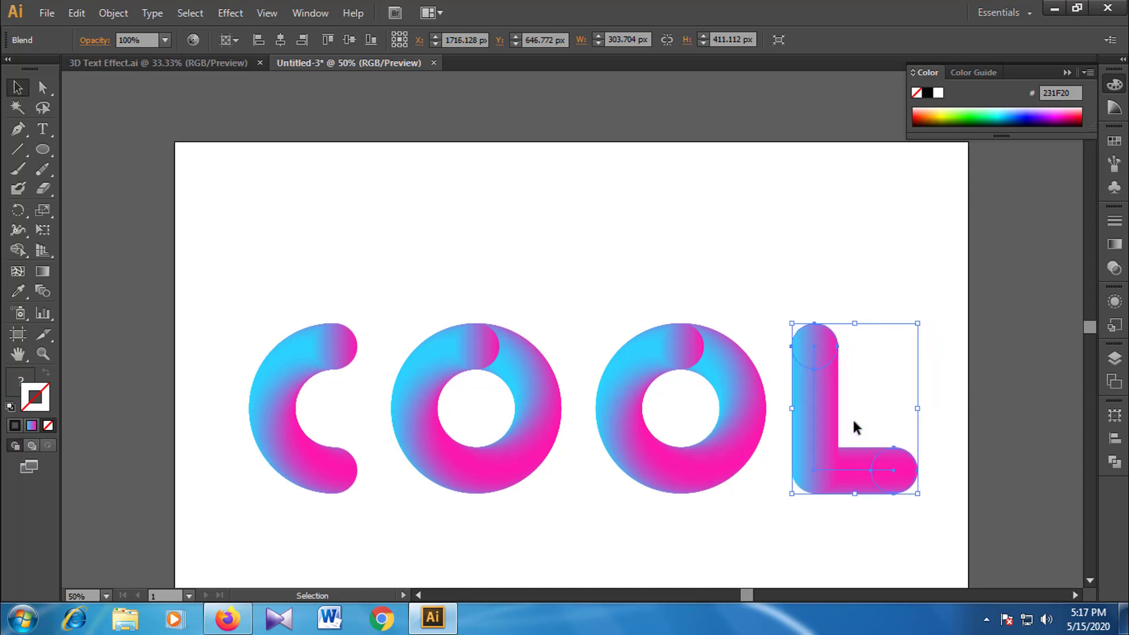
{"action": "key", "text": "shift+Left"}
{"action": "key", "text": "shift+Left"}
{"action": "key", "text": "shift+Left"}
{"action": "key", "text": "shift+Left"}
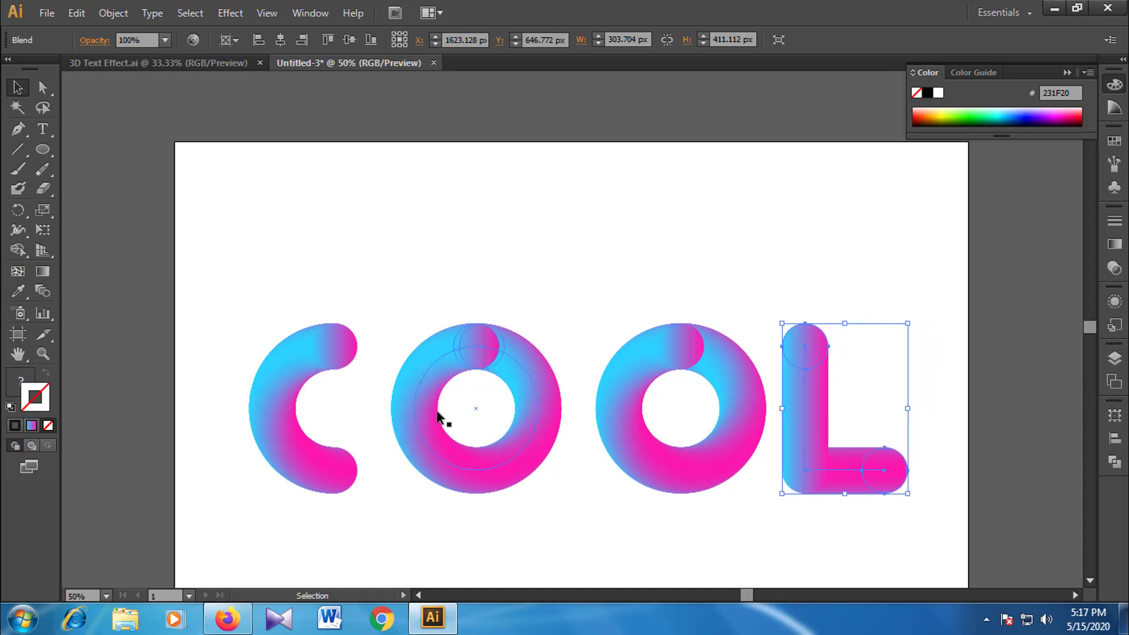
{"action": "left_click", "coordinate": [418, 409]}
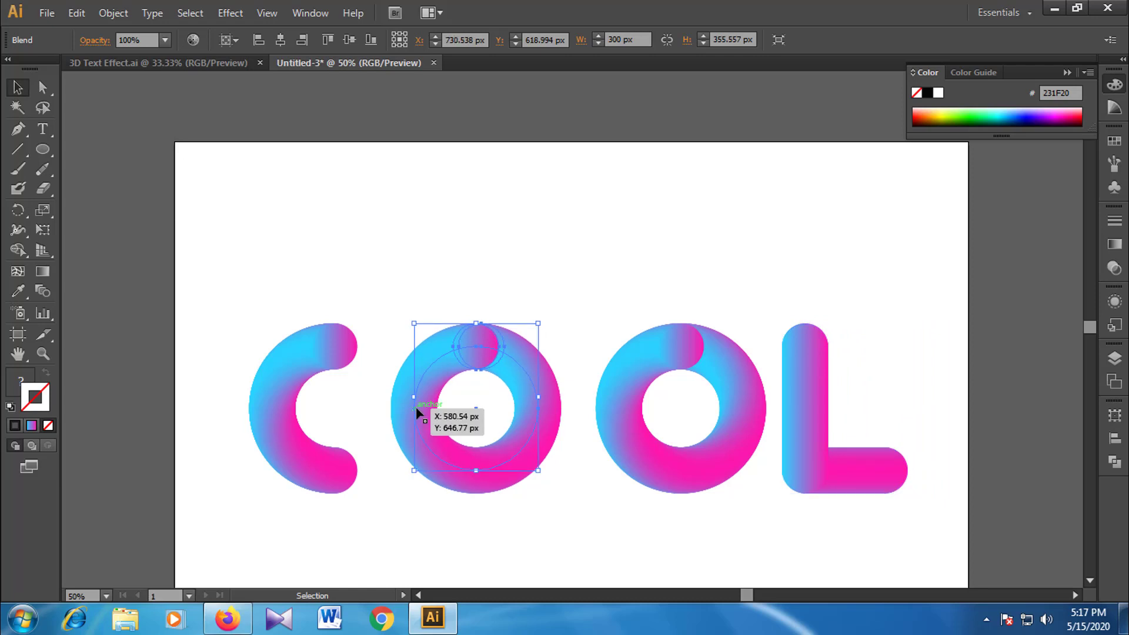
{"action": "key", "text": "shift+Left"}
{"action": "key", "text": "shift+Left"}
{"action": "key", "text": "shift+Left"}
{"action": "key", "text": "shift+Left"}
{"action": "key", "text": "shift+Left"}
{"action": "key", "text": "shift+Left"}
{"action": "key", "text": "shift+Left"}
{"action": "key", "text": "shift+Left"}
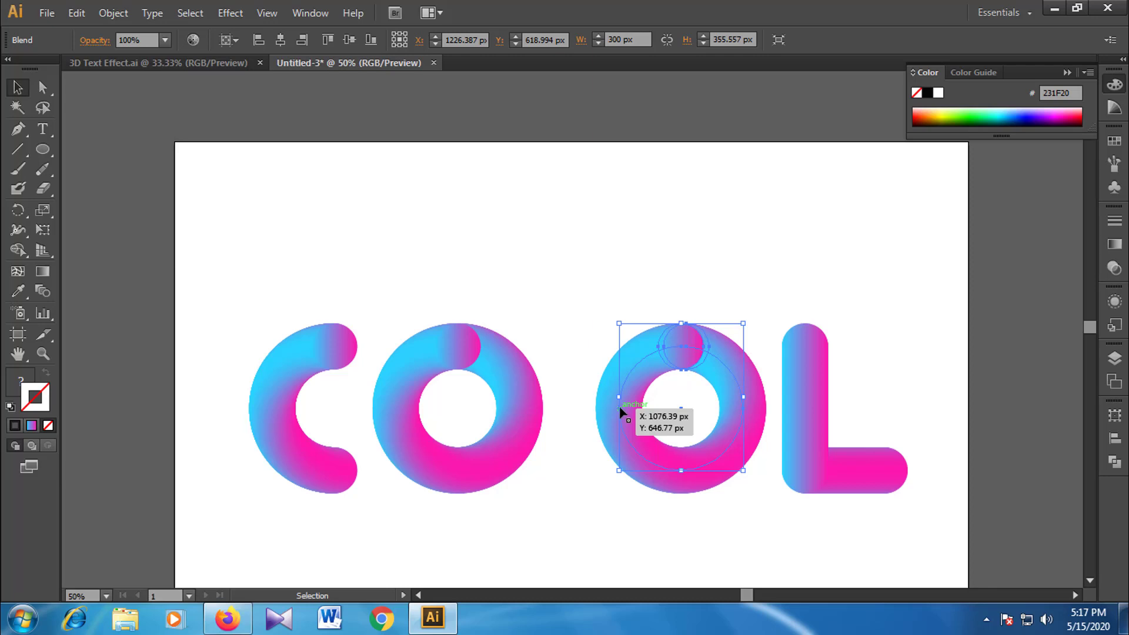
Move the second O left beside the first O
{"action": "left_click", "coordinate": [621, 413], "text": "shift"}
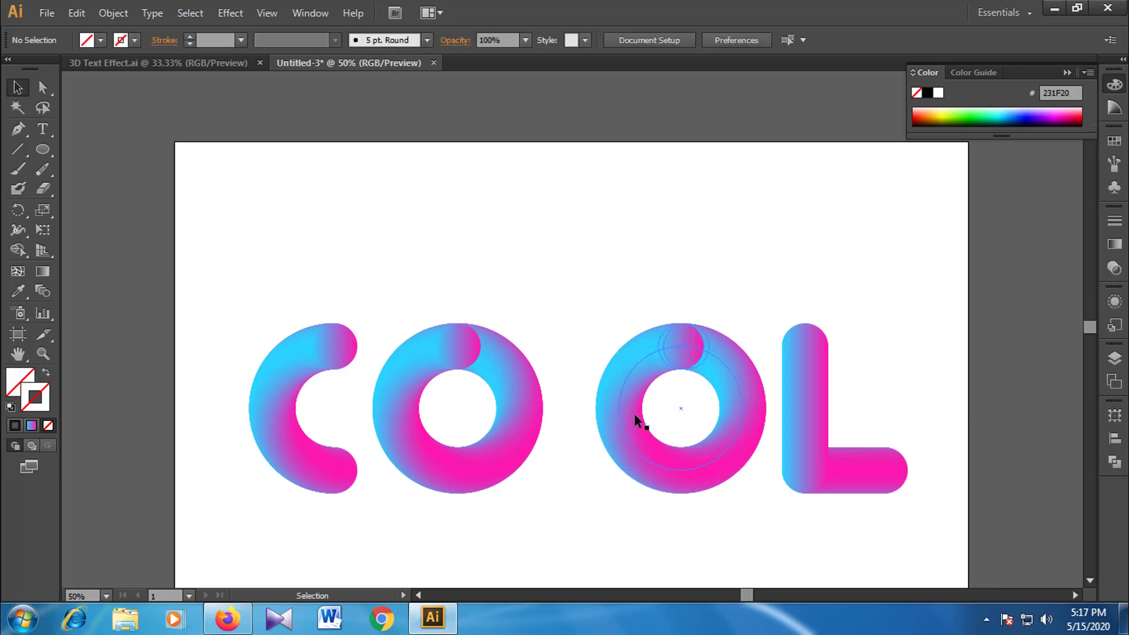
{"action": "left_click", "coordinate": [624, 418]}
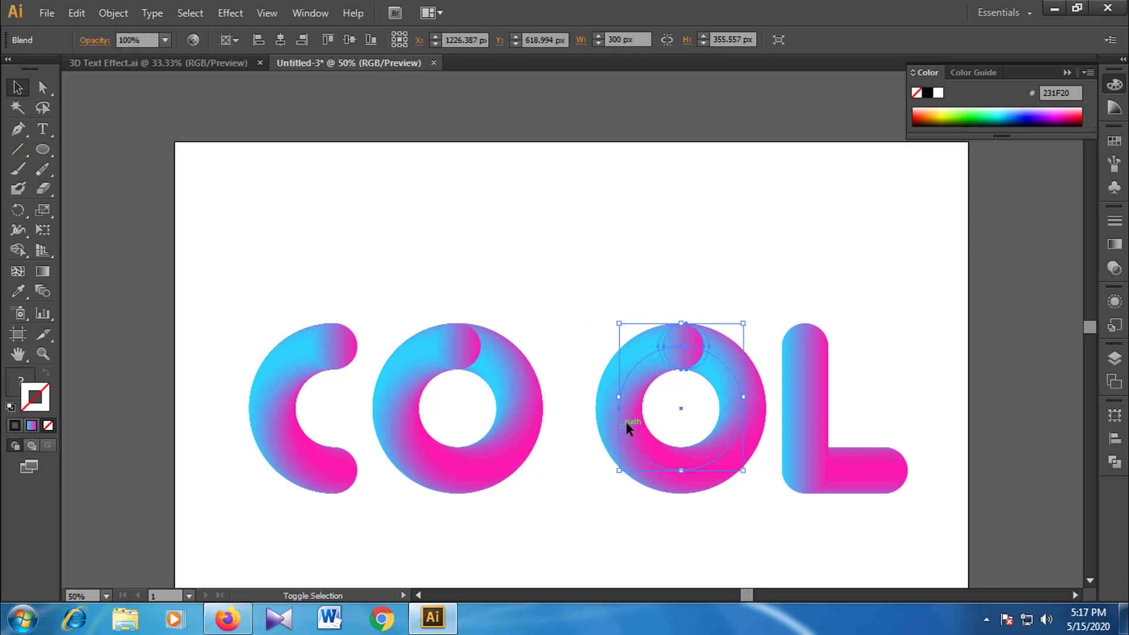
{"action": "left_click", "coordinate": [617, 376], "text": "shift"}
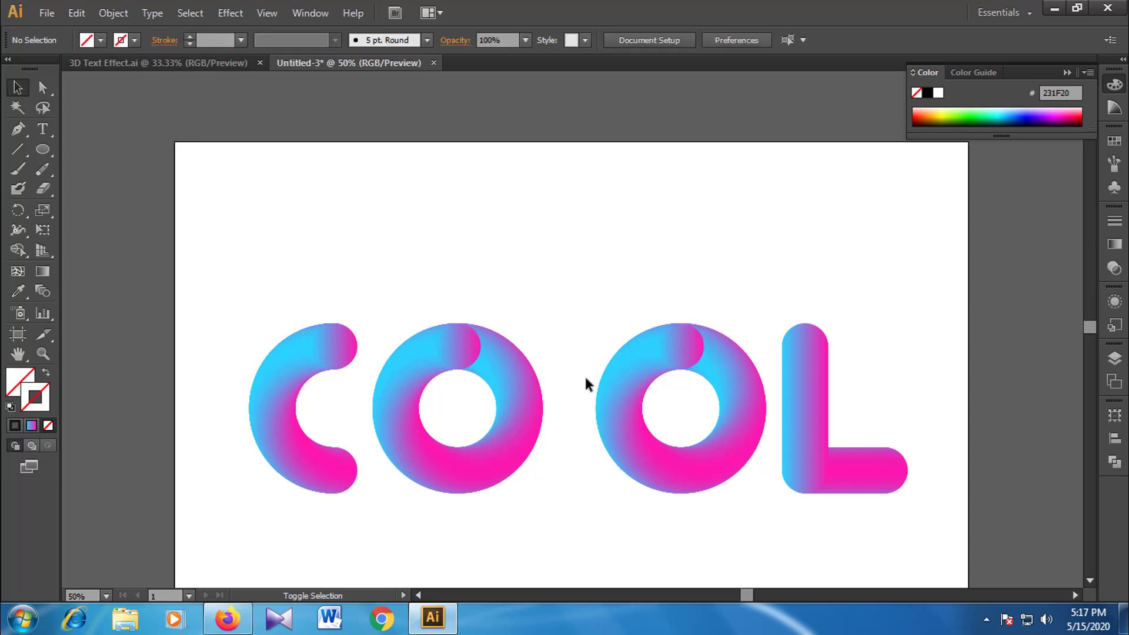
{"action": "left_click", "coordinate": [633, 382]}
{"action": "left_click", "coordinate": [635, 379], "text": "shift"}
{"action": "left_click", "coordinate": [628, 386], "text": "shift"}
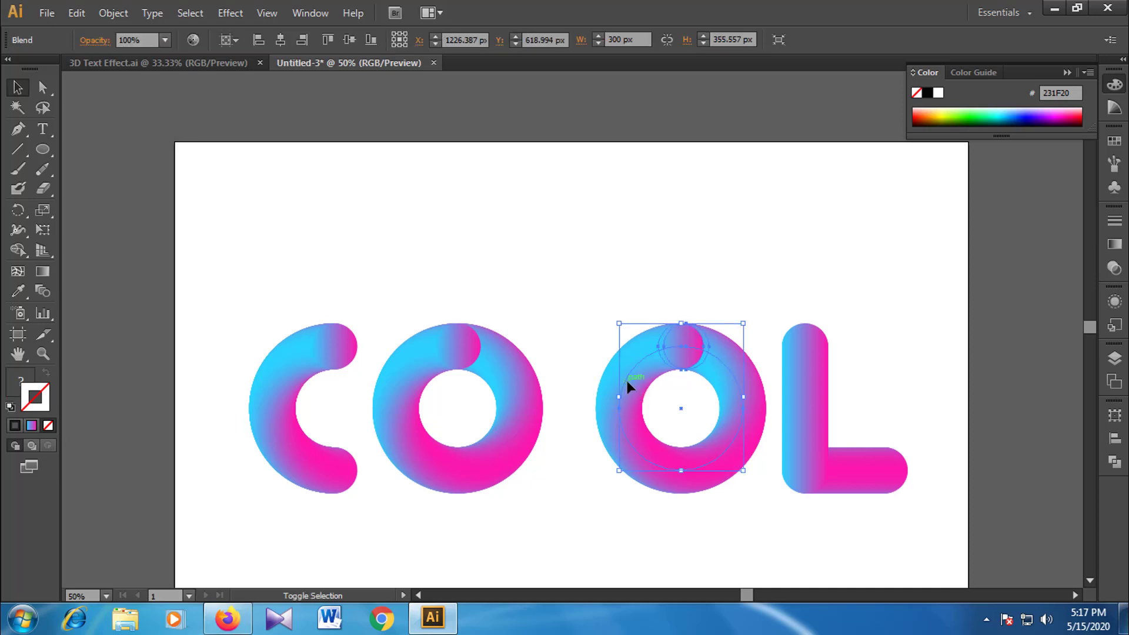
{"action": "mouse_move", "coordinate": [626, 379]}
{"action": "left_mouse_down"}
{"action": "mouse_move", "coordinate": [569, 380]}
{"action": "mouse_move", "coordinate": [589, 381]}
{"action": "left_mouse_up"}
{"action": "left_click", "coordinate": [591, 538]}
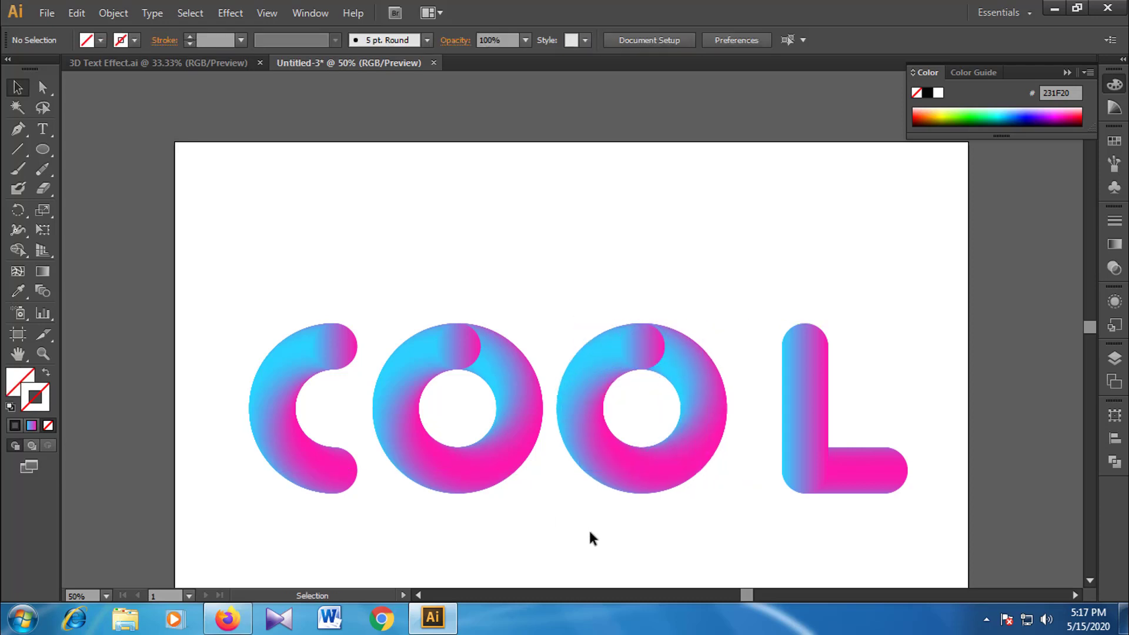
Move the L left next to the second O and check the overall letter spacing
{"action": "left_click", "coordinate": [803, 406]}
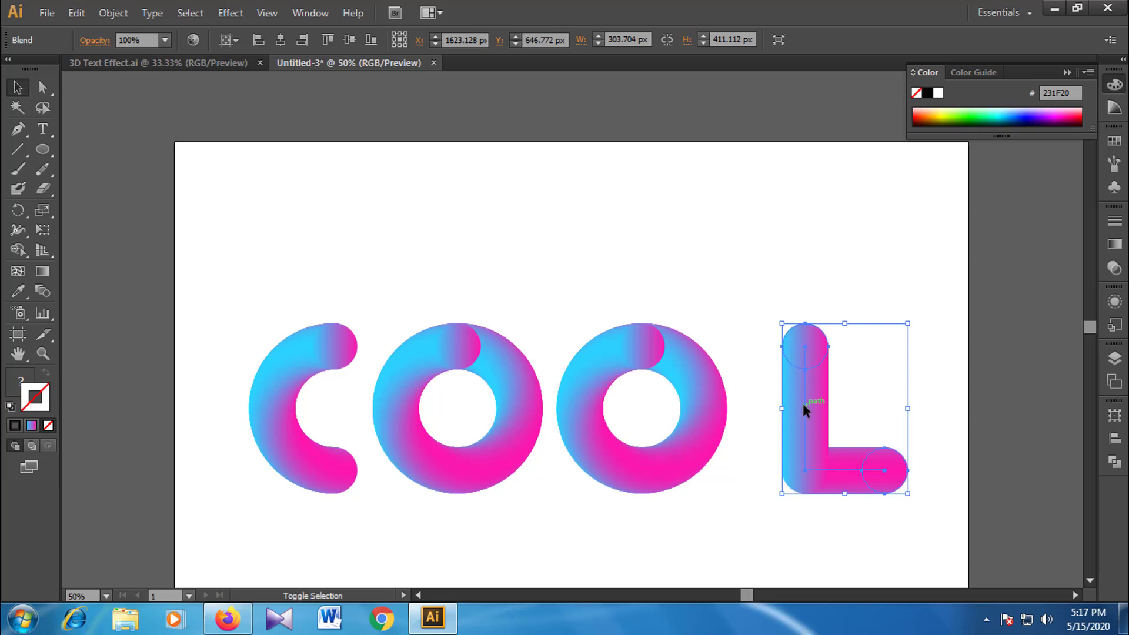
{"action": "left_click", "coordinate": [803, 403], "text": "shift"}
{"action": "left_click", "coordinate": [805, 404]}
{"action": "left_click_drag", "start_coordinate": [804, 402], "coordinate": [756, 402]}
{"action": "left_click", "coordinate": [649, 561]}
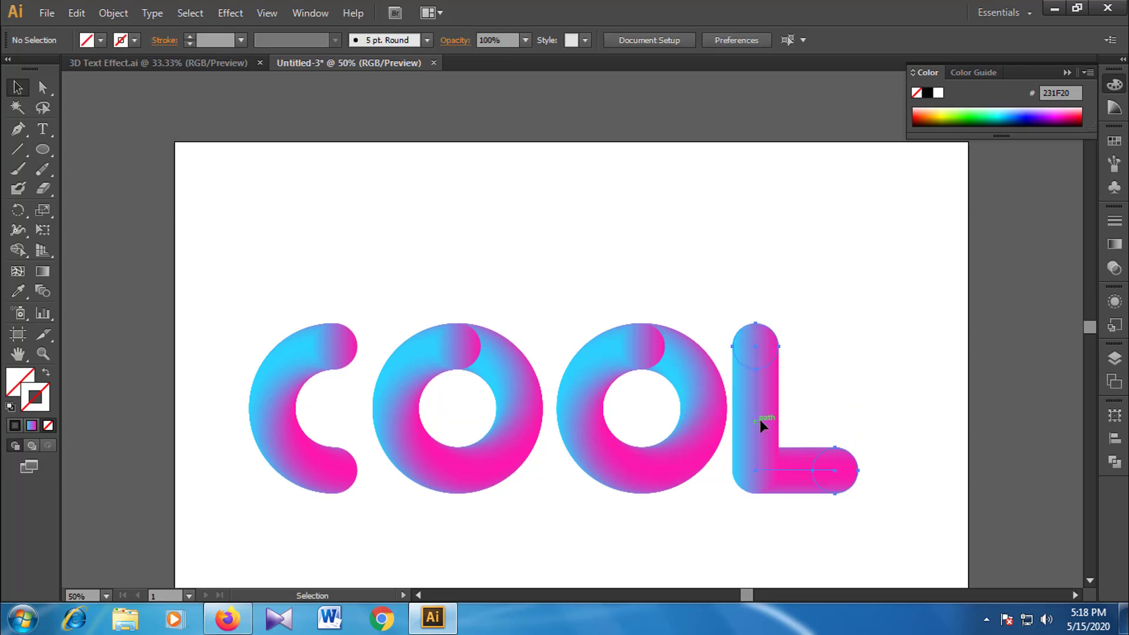
{"action": "left_click_drag", "start_coordinate": [760, 419], "coordinate": [770, 418]}
{"action": "left_click", "coordinate": [625, 569]}
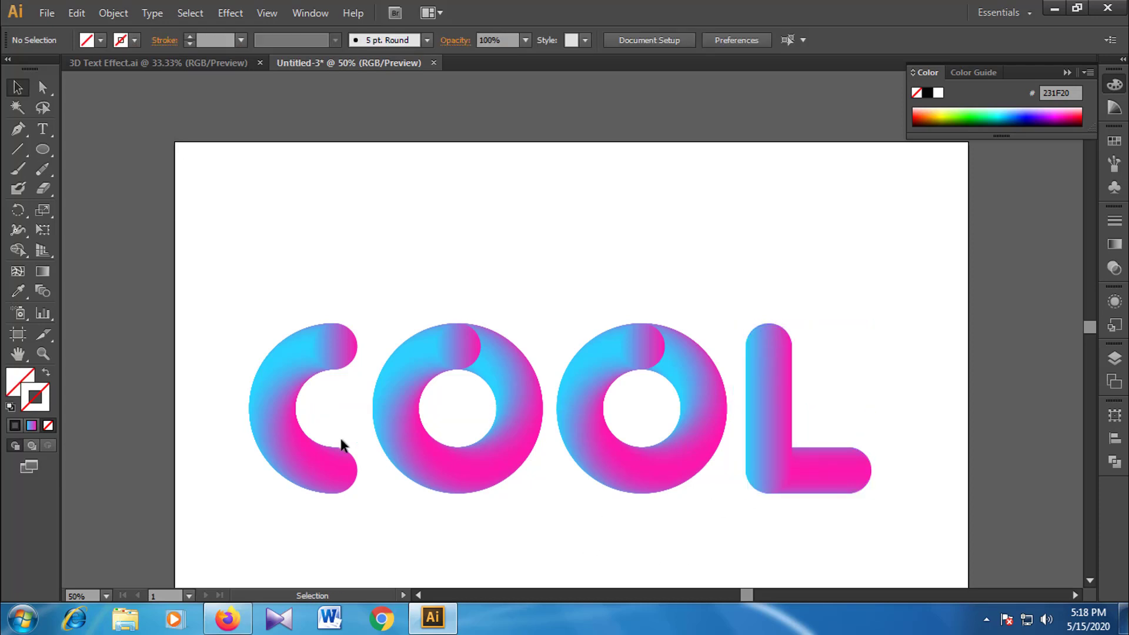
{"action": "left_click", "coordinate": [273, 418]}
{"action": "left_click", "coordinate": [273, 391], "text": "shift"}
{"action": "key", "text": "ctrl+minus"}
Draw a rectangle over the whole artboard and fill it with pure black 000000
{"action": "left_click_drag", "start_coordinate": [595, 421], "coordinate": [569, 497]}
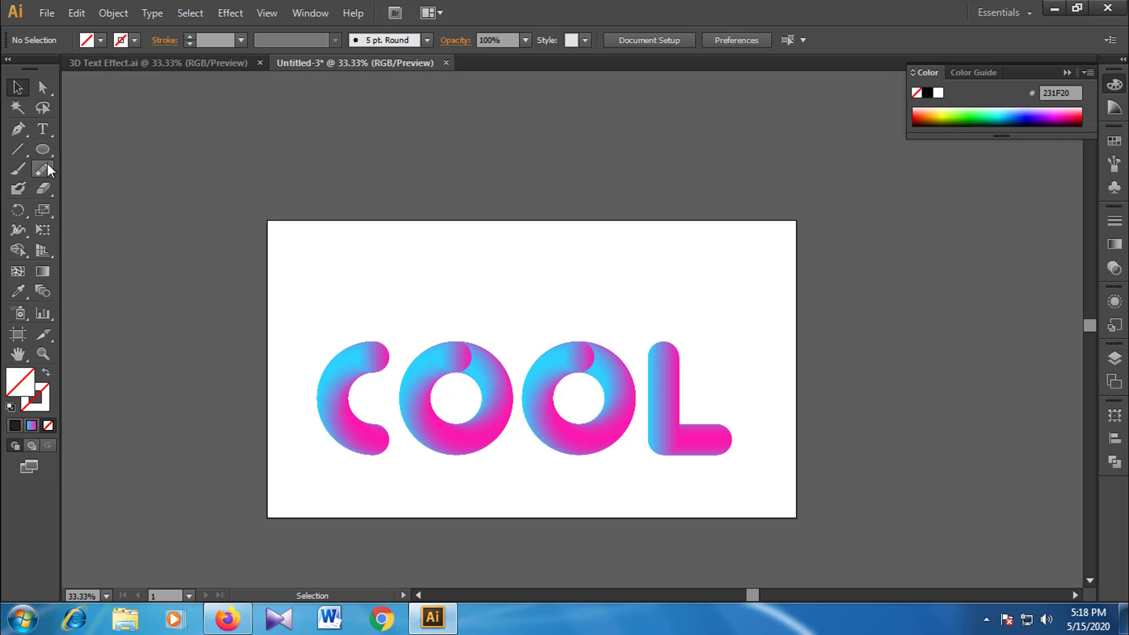
{"action": "left_click_drag", "start_coordinate": [44, 146], "coordinate": [88, 148]}
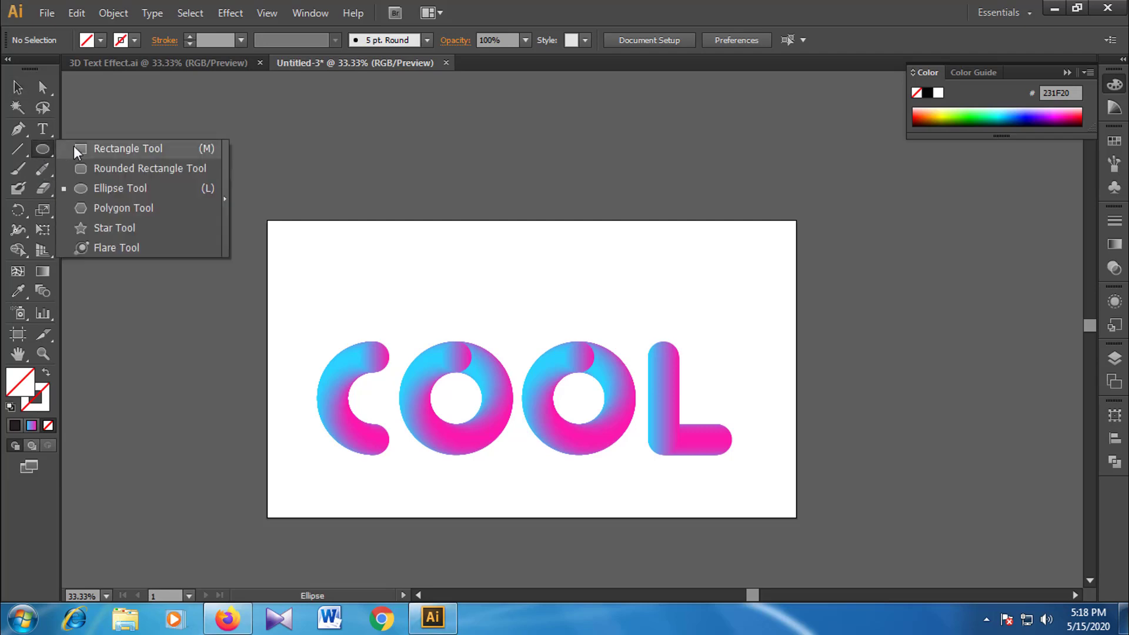
{"action": "mouse_move", "coordinate": [261, 217]}
{"action": "left_mouse_down"}
{"action": "mouse_move", "coordinate": [680, 512]}
{"action": "mouse_move", "coordinate": [805, 528]}
{"action": "left_mouse_up"}
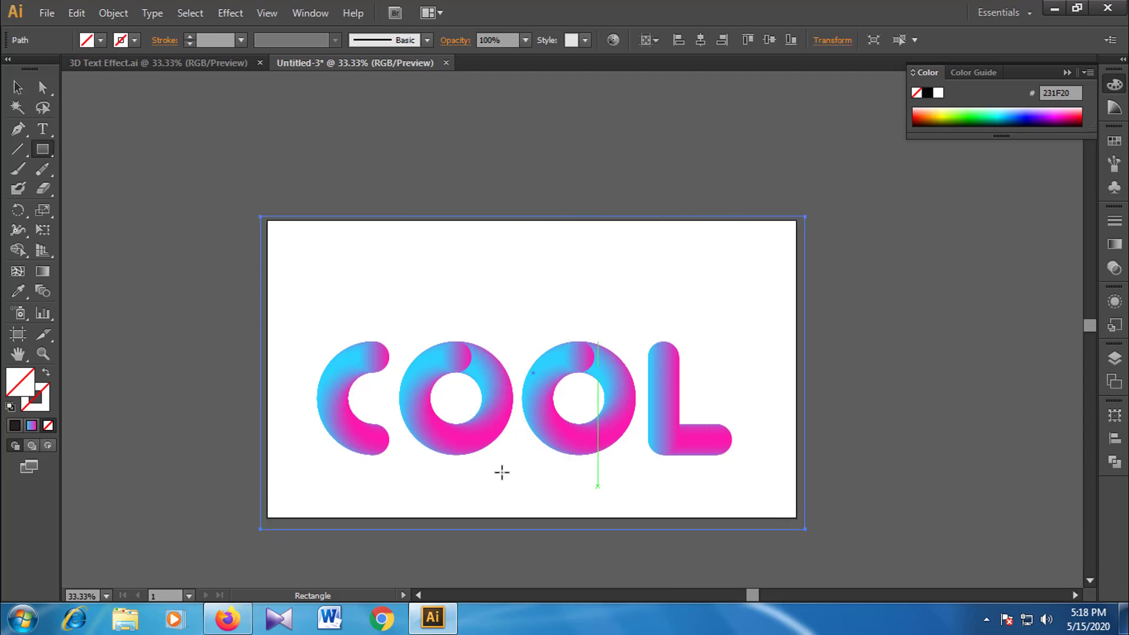
{"action": "left_click", "coordinate": [19, 425]}
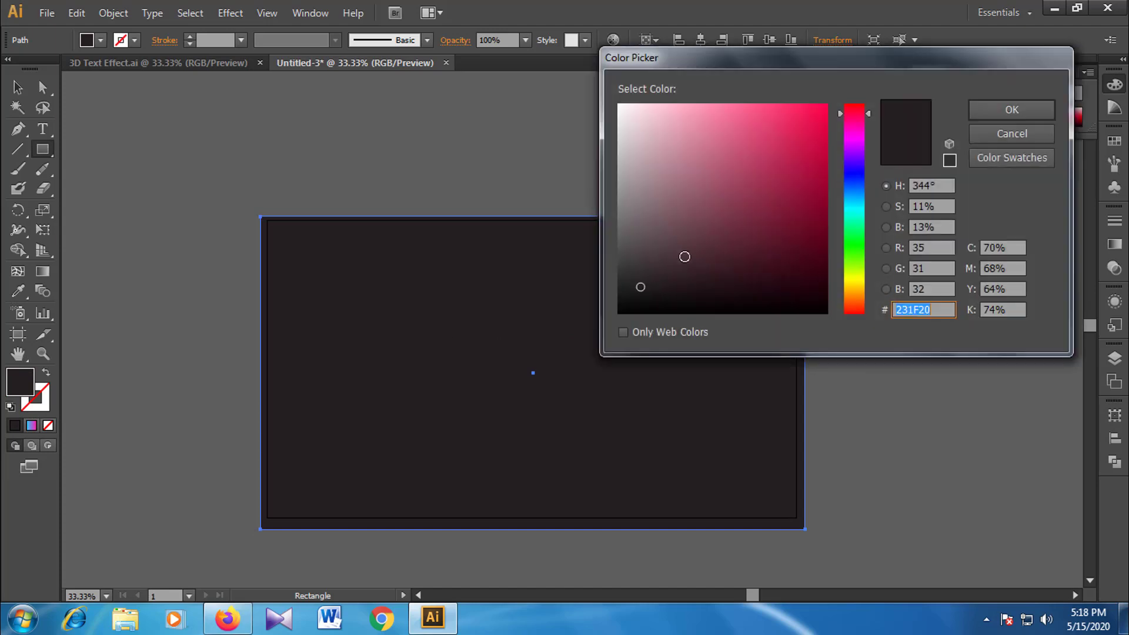
{"action": "double_click", "coordinate": [19, 381]}
{"action": "left_click", "coordinate": [995, 113]}
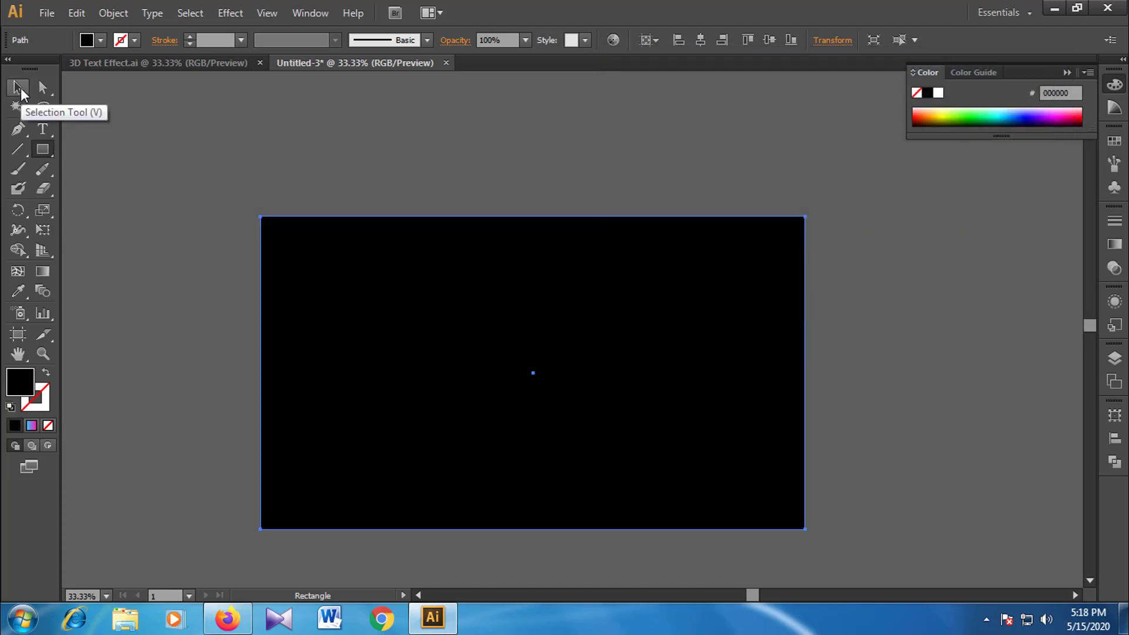
{"action": "left_click", "coordinate": [18, 88]}
Send the black rectangle to the back, behind the COOL letters
{"action": "right_click", "coordinate": [597, 299]}
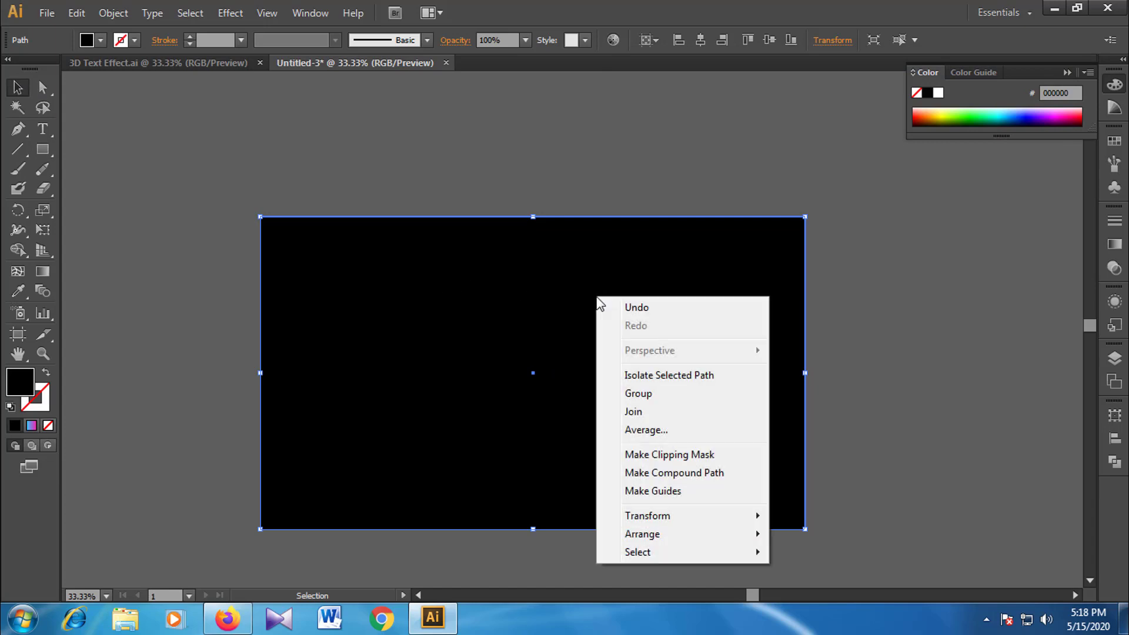
{"action": "mouse_move", "coordinate": [642, 534]}
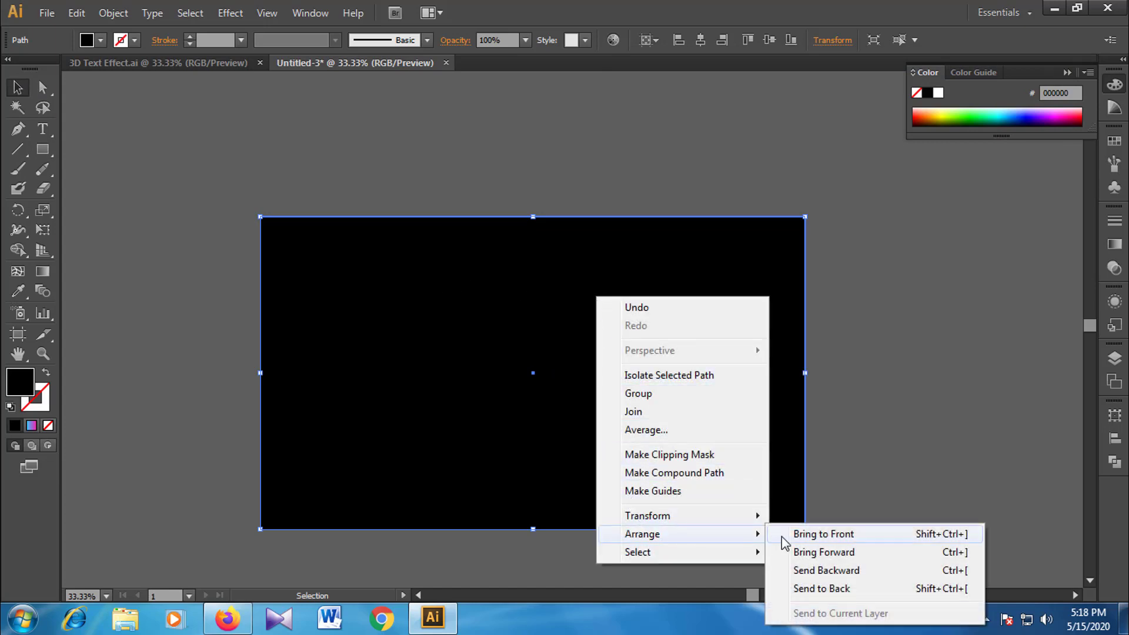
{"action": "left_click", "coordinate": [812, 590]}
{"action": "left_click", "coordinate": [851, 413]}
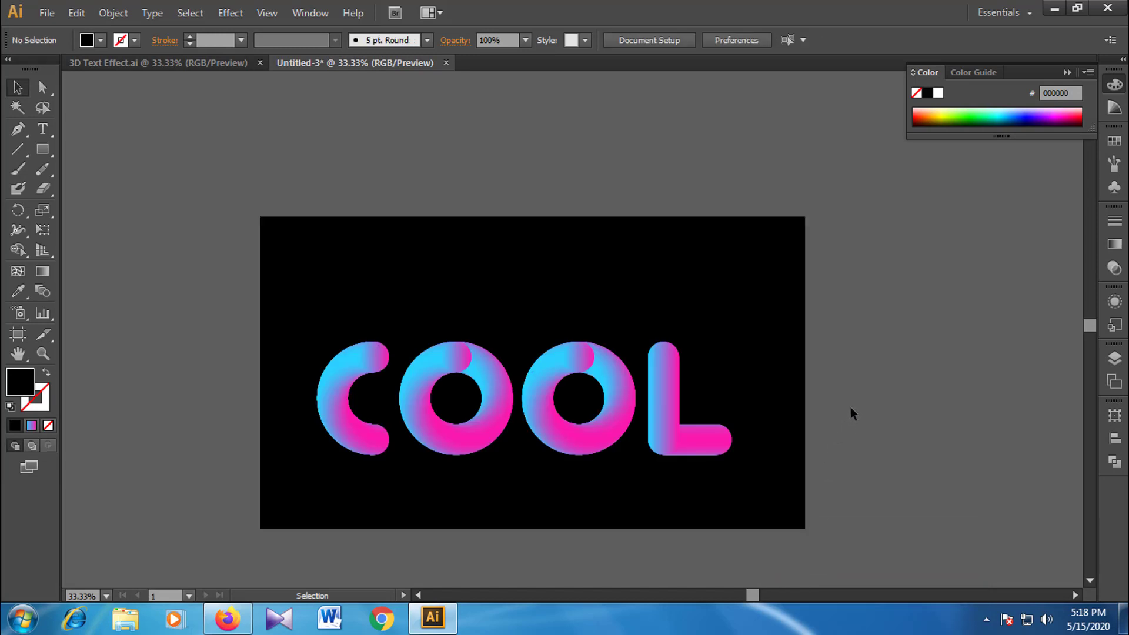
{"action": "left_click", "coordinate": [726, 379]}
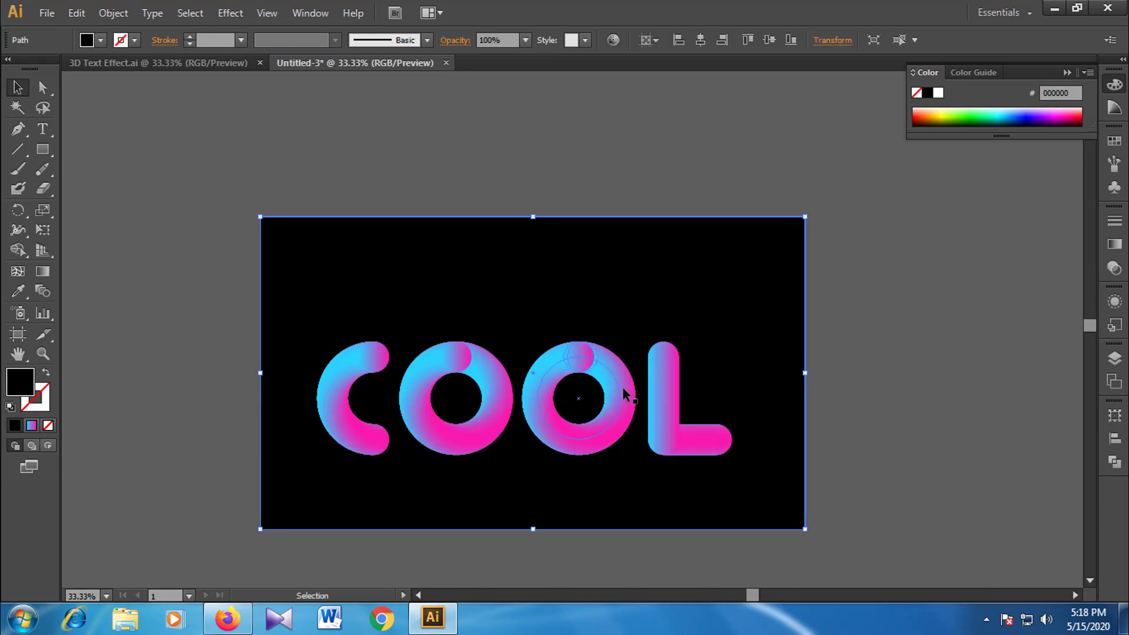
Select the C, both O's and the L together and move them up onto the rectangle's centre
{"action": "left_click", "coordinate": [332, 384]}
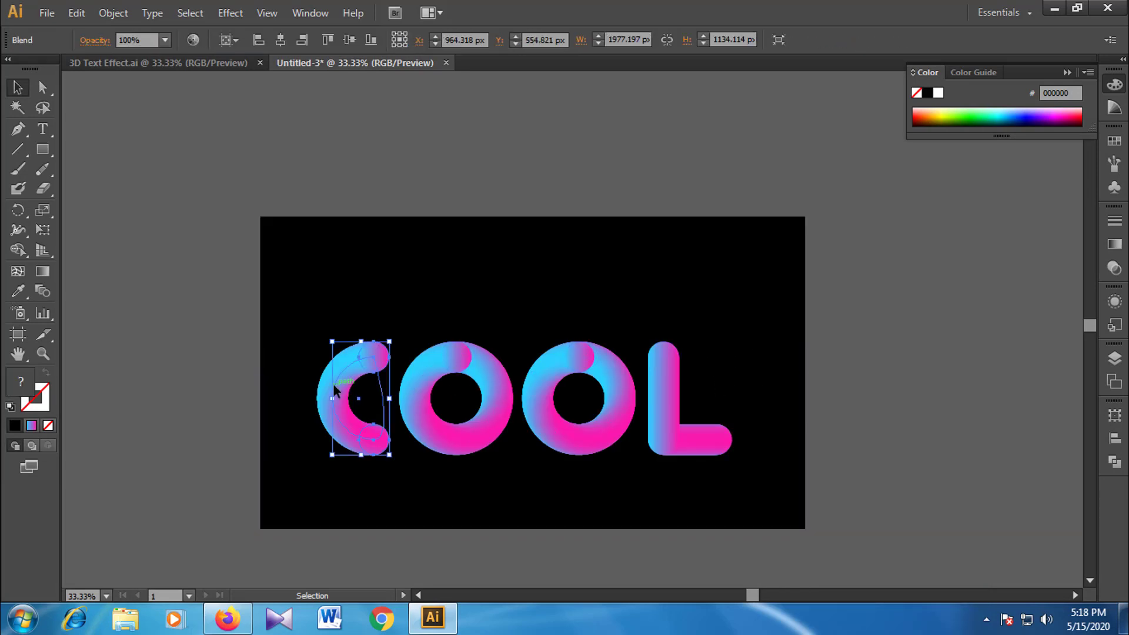
{"action": "left_click", "coordinate": [418, 375], "text": "shift"}
{"action": "left_click", "coordinate": [541, 375], "text": "shift"}
{"action": "left_click", "coordinate": [650, 375], "text": "shift"}
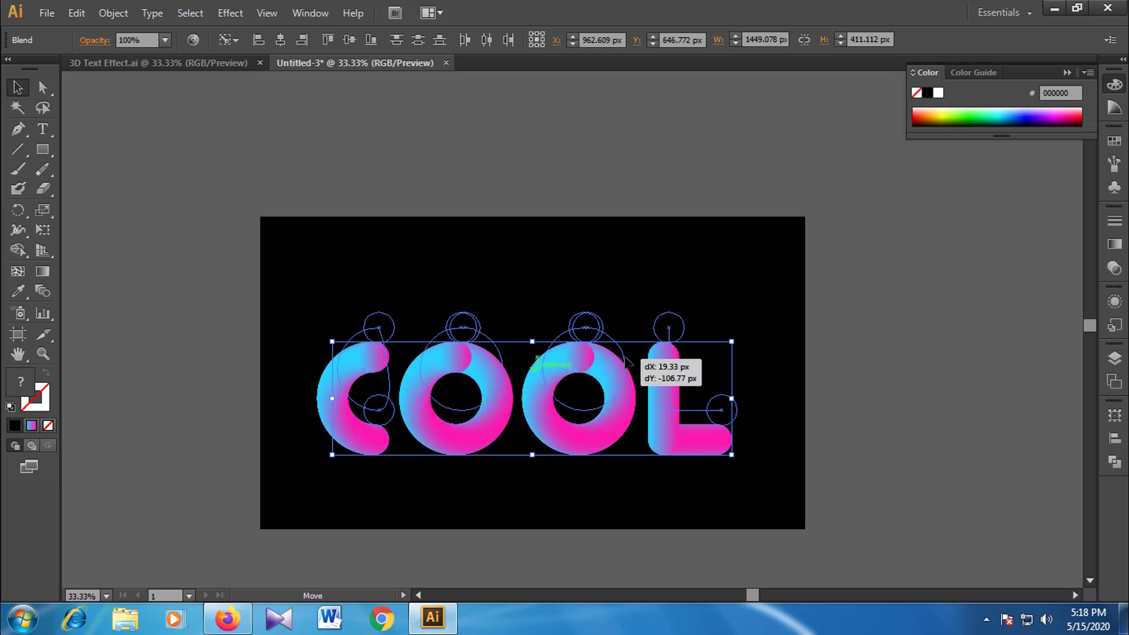
{"action": "left_click_drag", "start_coordinate": [619, 386], "coordinate": [625, 356]}
{"action": "left_click", "coordinate": [824, 386]}
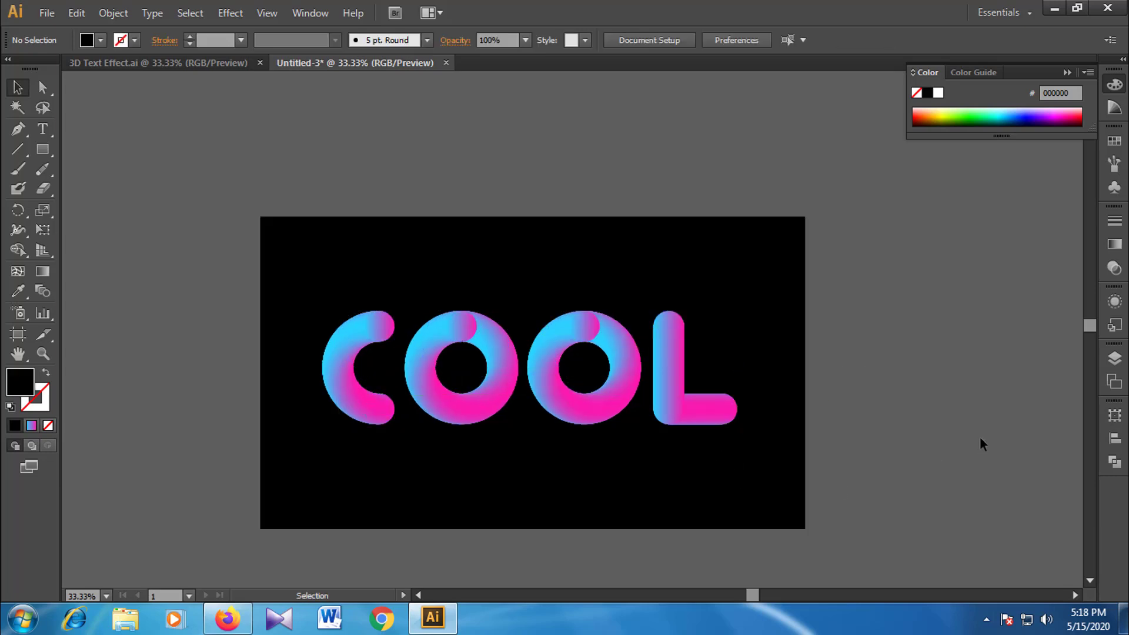